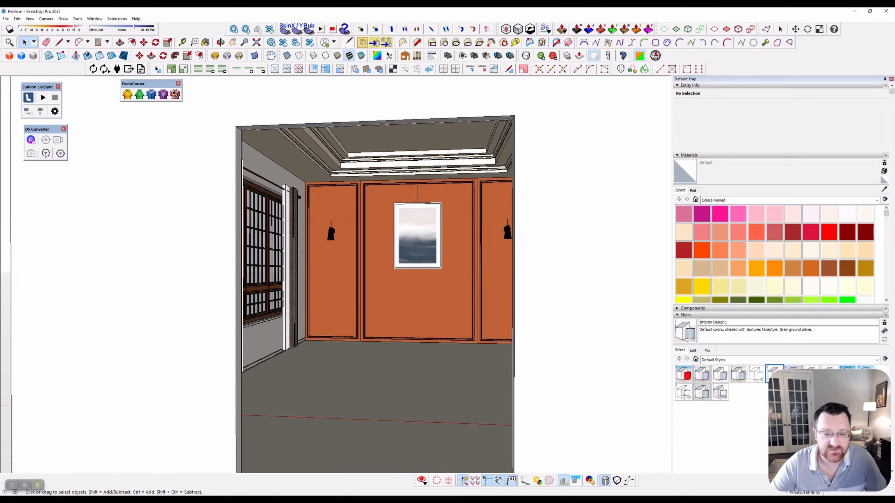
- Examine the bedroom model's back wall panelling, window and bookshelf from inside the room
mouse_move(402, 319)
middle_mouse_down()
mouse_move(454, 322)
mouse_move(420, 325)
mouse_move(420, 334)
mouse_move(418, 322)
mouse_move(427, 322)
middle_mouse_up()
scroll(417, 326, "up", 3)
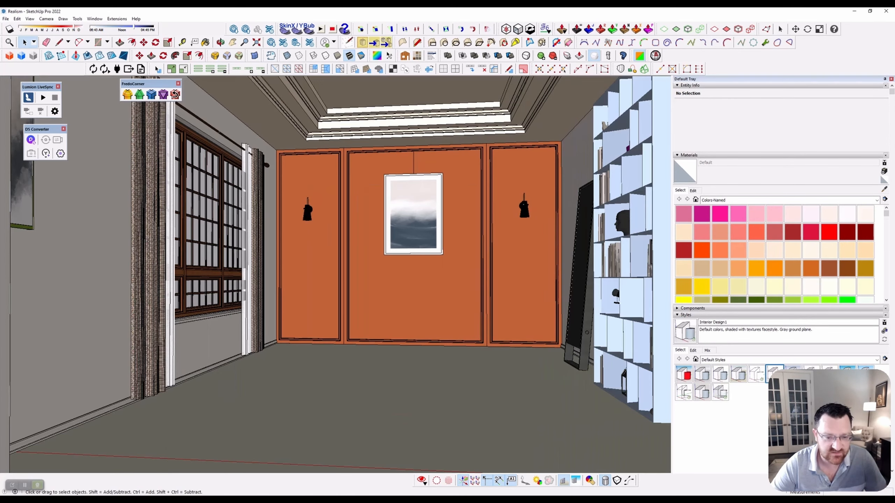
scroll(418, 326, "up", 2)
scroll(430, 282, "up", 1)
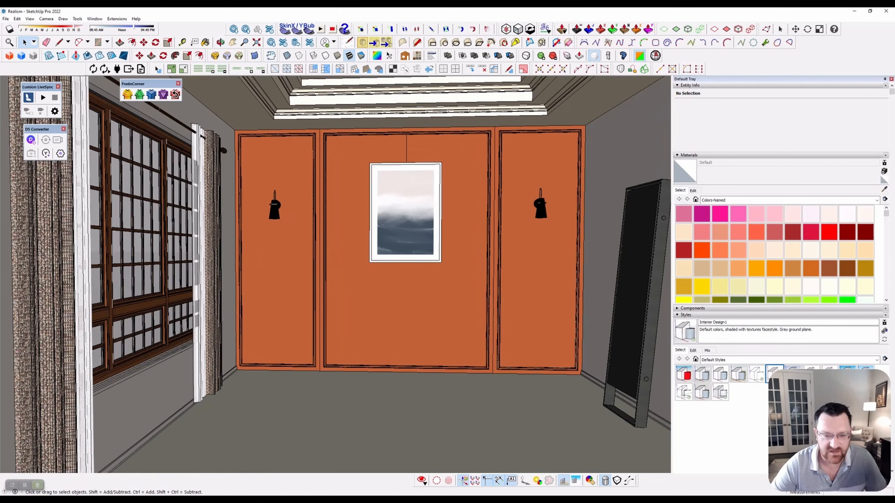
middle_click_drag(430, 282, 427, 283)
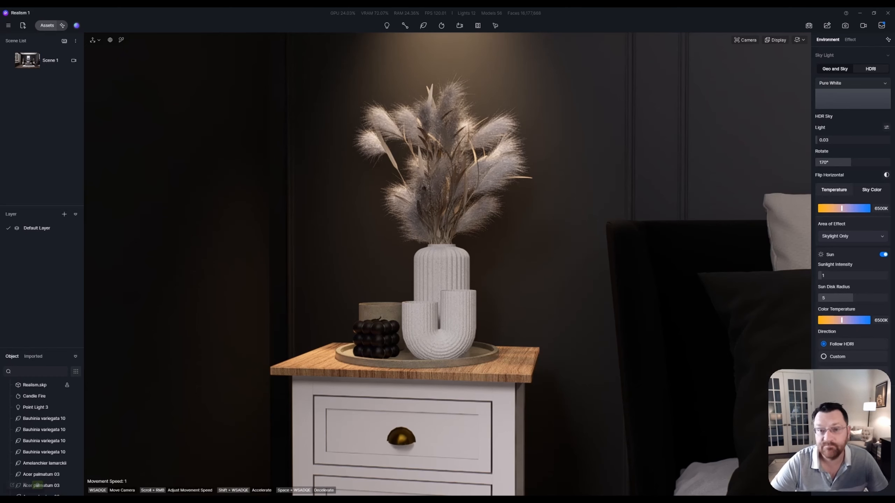
- Switch to D5 Render and examine the ribbed vases, bead candle and dried grass on the nightstand up close
key("w")
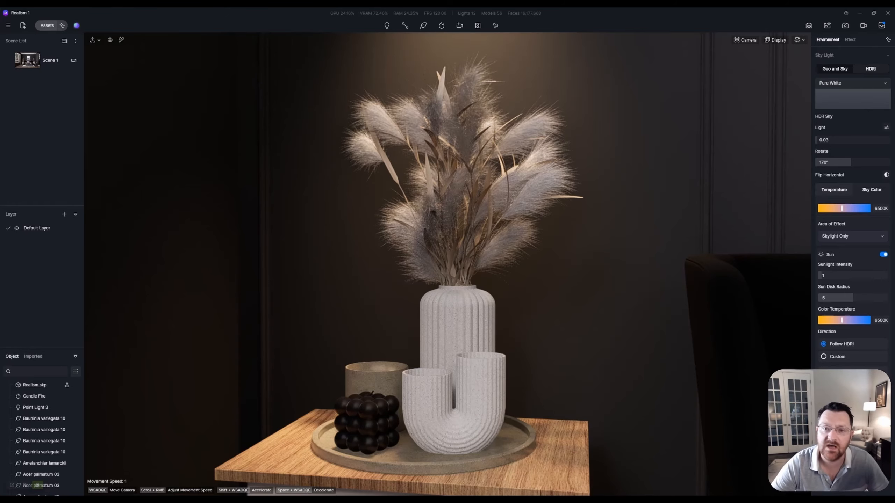
key("w")
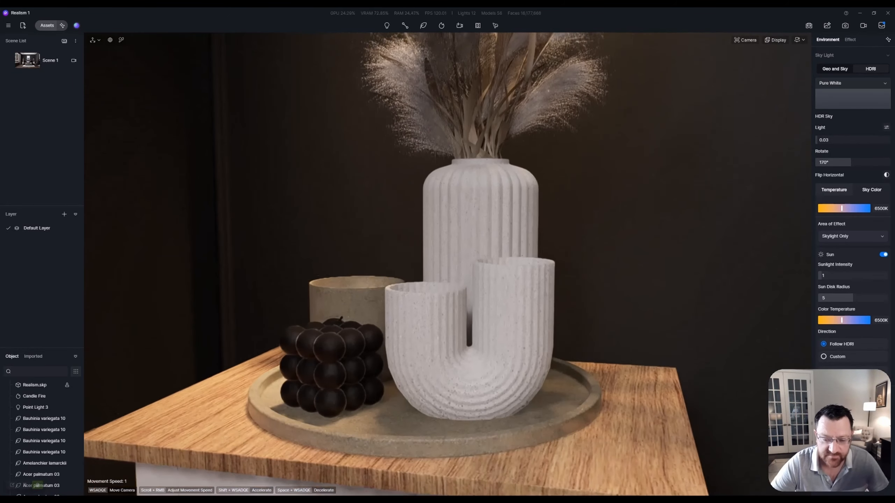
key("w")
key("s")
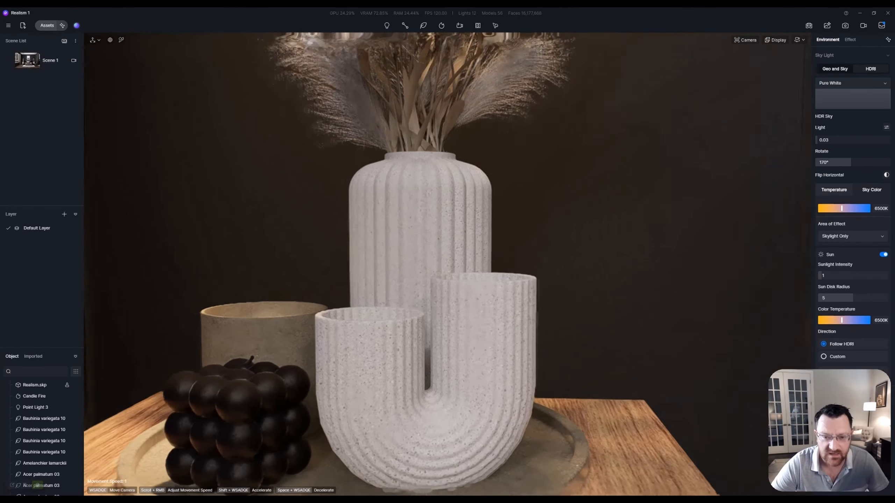
key("s")
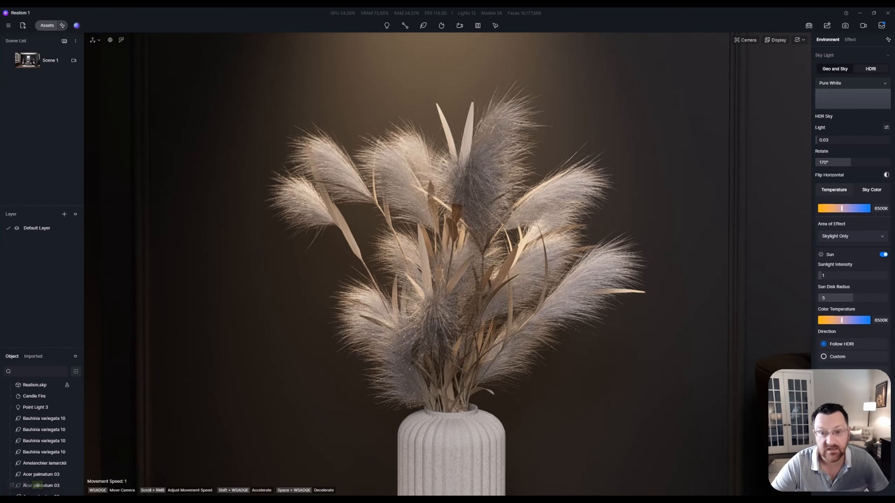
key("s")
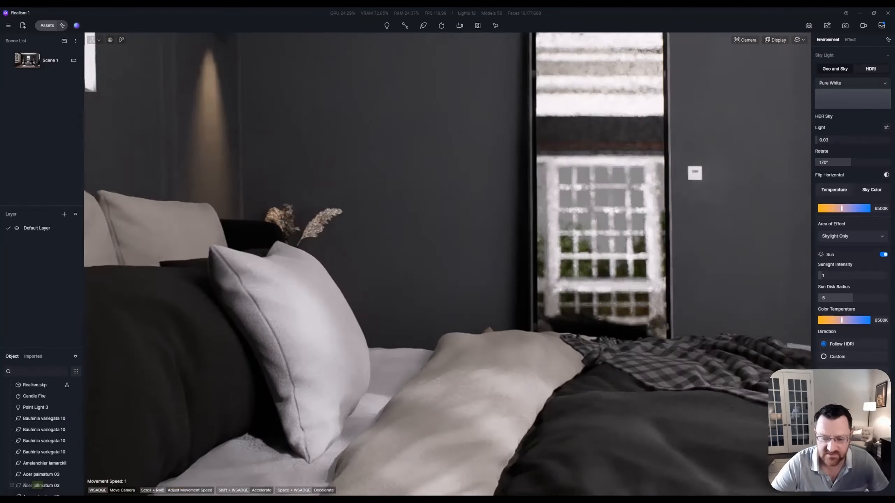
- Examine the desk by the window up close, including its candle, plant vase, books and pencil holder
key("d")
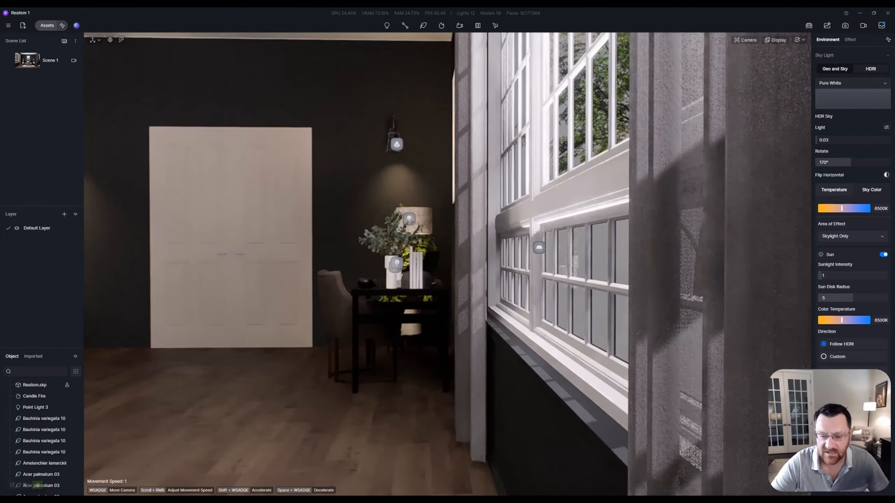
key("w")
key("w")
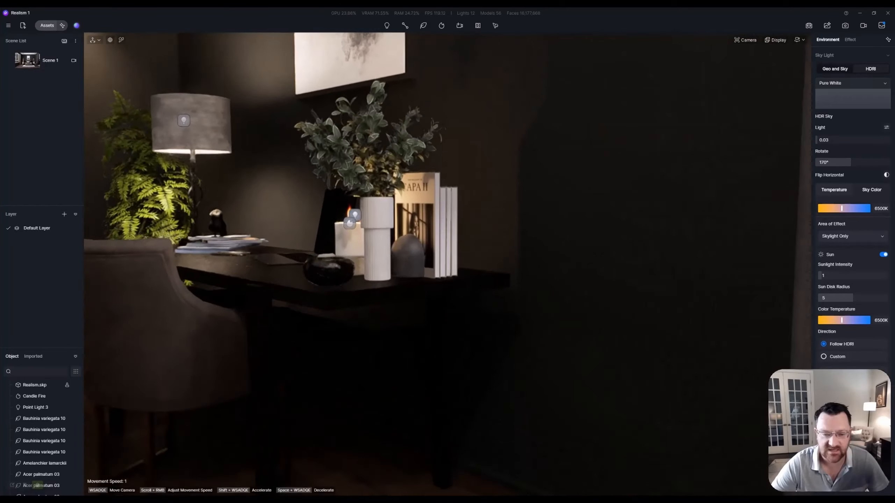
key("a")
key("s")
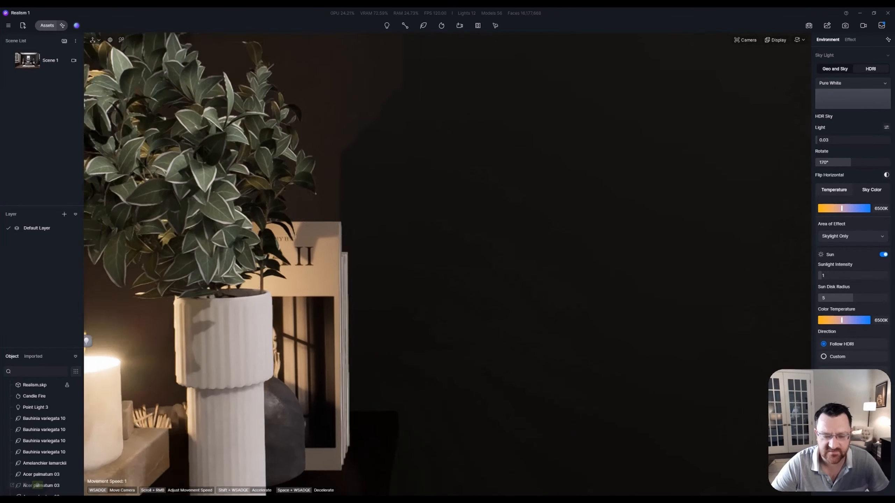
key("w")
key("d")
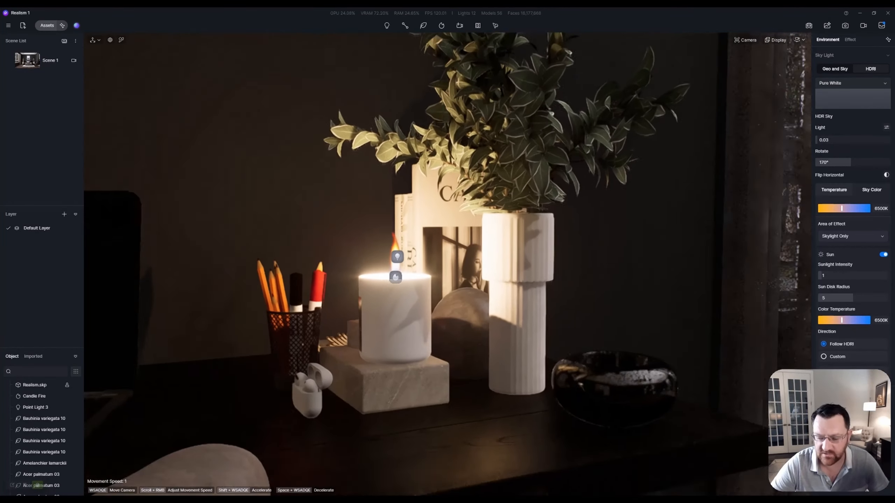
key("a")
right_click_drag(448, 265, 499, 233)
key("s")
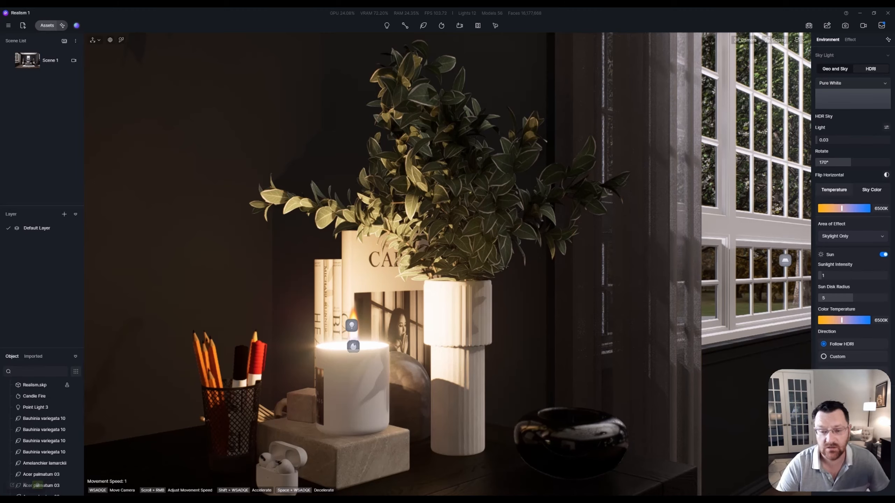
right_click_drag(447, 264, 339, 403)
key("w")
key("s")
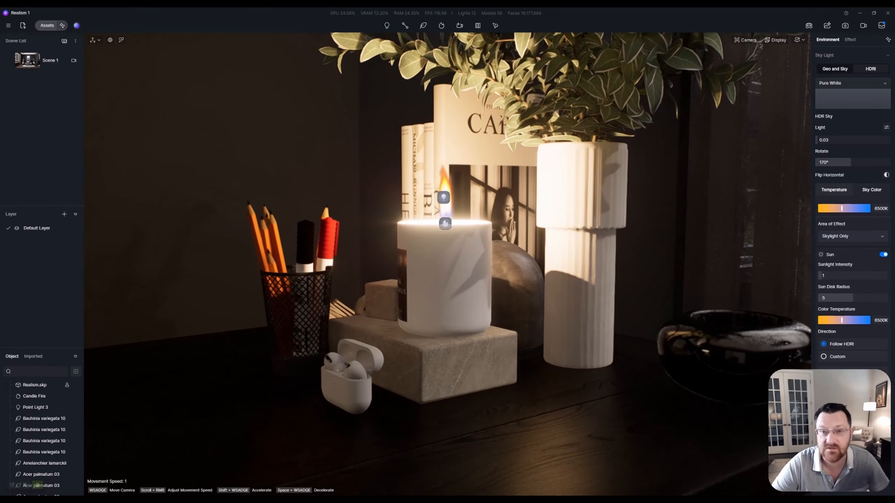
right_click_drag(447, 265, 452, 265)
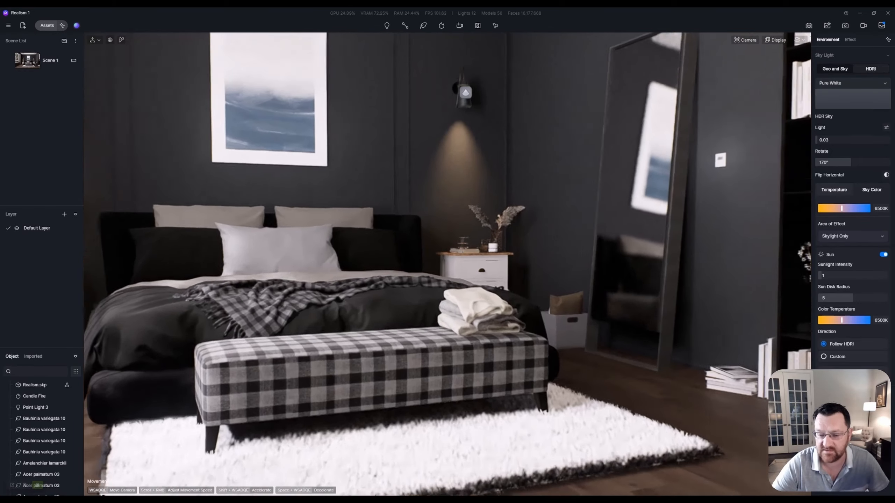
- Examine the whisky glass, books, tray and pampas vase on the nightstand nearest the standing mirror
key("w")
right_click_drag(447, 265, 544, 322)
key("w")
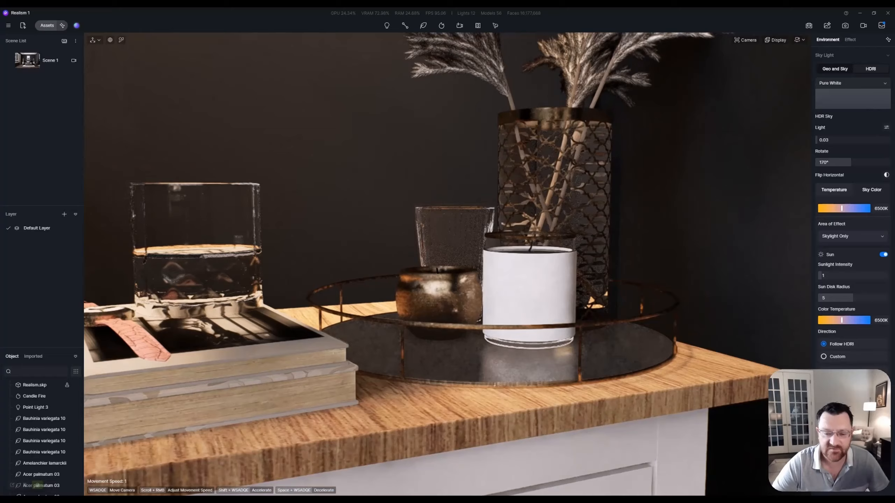
key("w")
right_click_drag(448, 264, 468, 271)
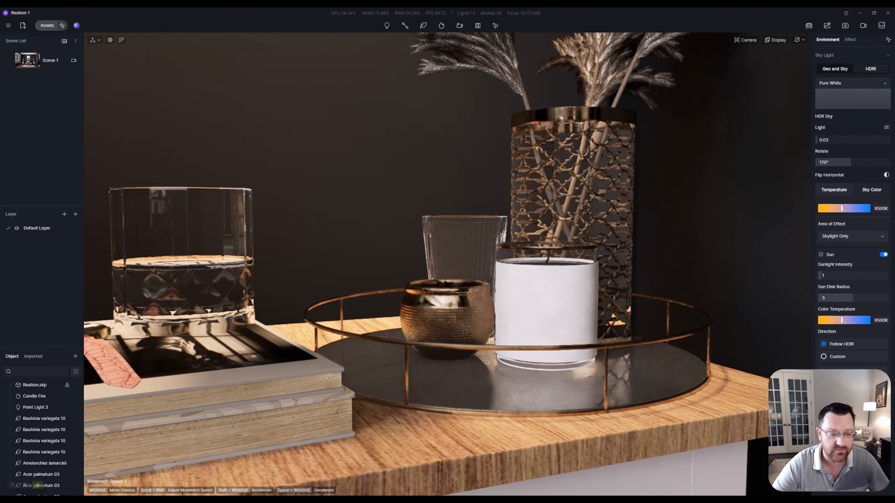
key("a")
right_click_drag(448, 264, 468, 213)
key("s")
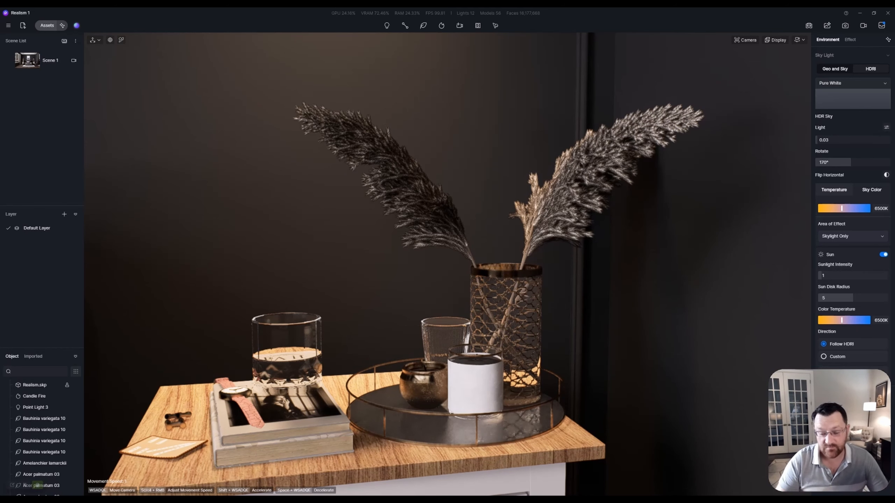
- Examine the same nightstand's drawer fronts, brass handles and wooden top from lower and wider viewpoints
key("q")
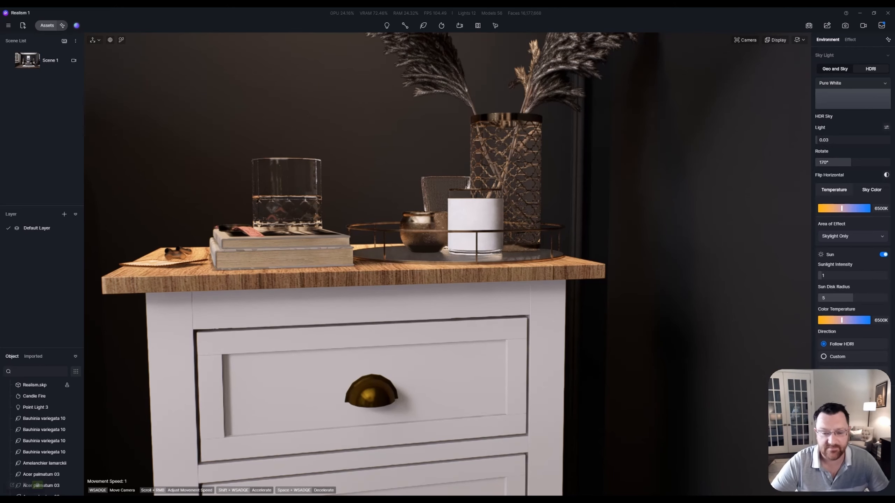
key("s")
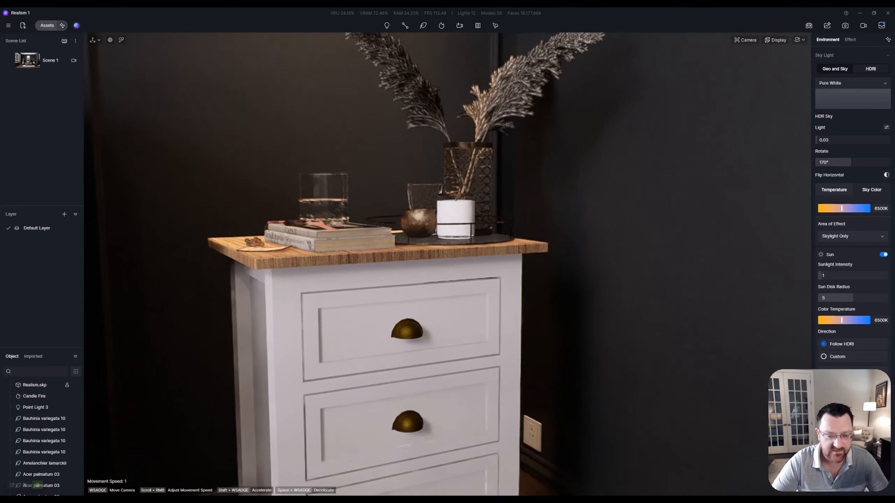
key("a")
key("q")
right_click_drag(448, 265, 450, 285)
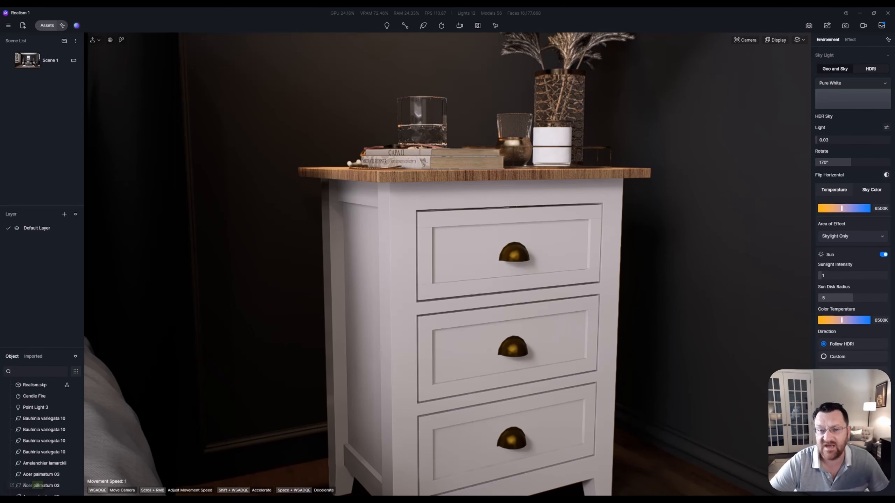
key("d")
right_click_drag(447, 264, 416, 290)
key("s")
key("e")
right_click_drag(448, 264, 426, 232)
key("w")
key("d")
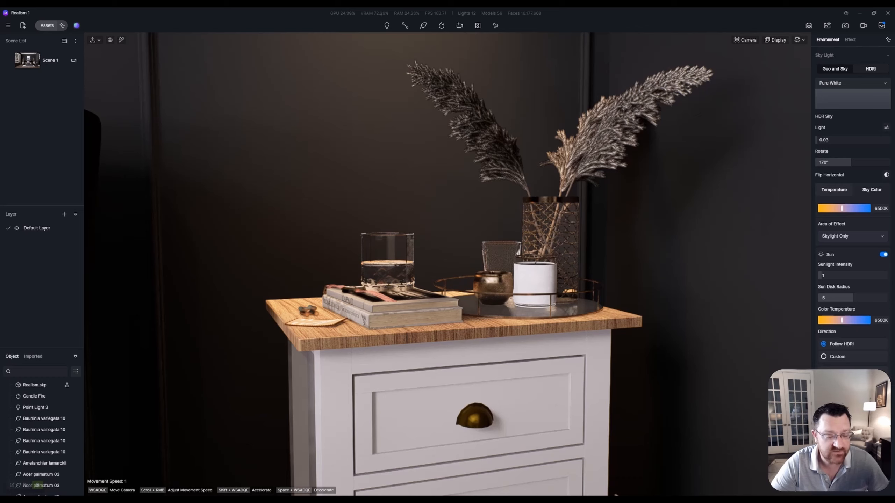
- Pick the bookcase shelf's wood material beneath the telescope and review its map and Round Corner settings
mouse_move(37, 486)
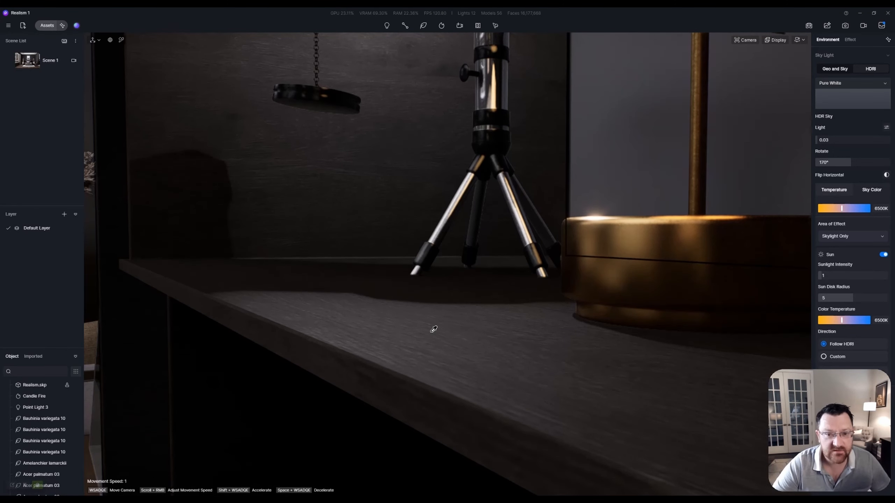
left_click(422, 310)
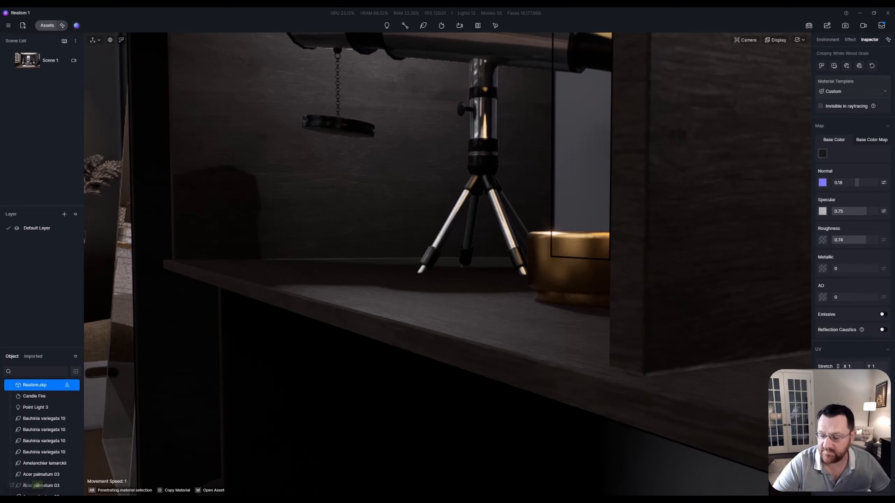
scroll(832, 416, "down", 2)
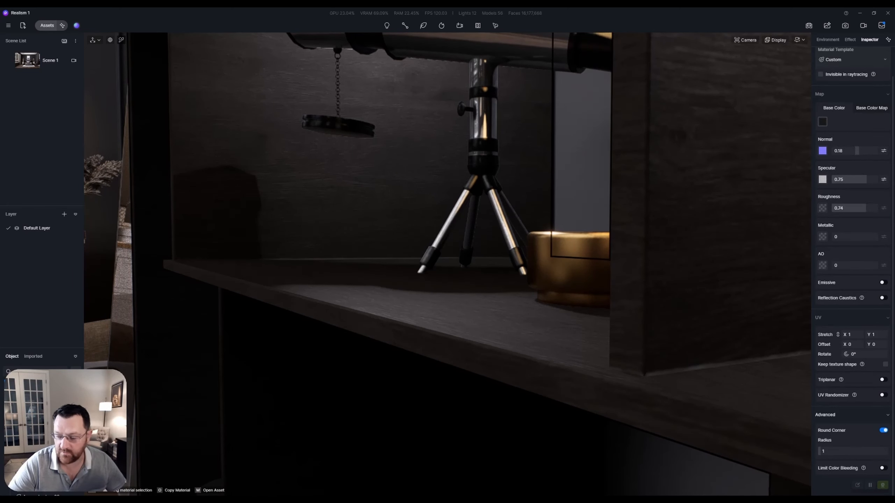
scroll(853, 267, "up", 2)
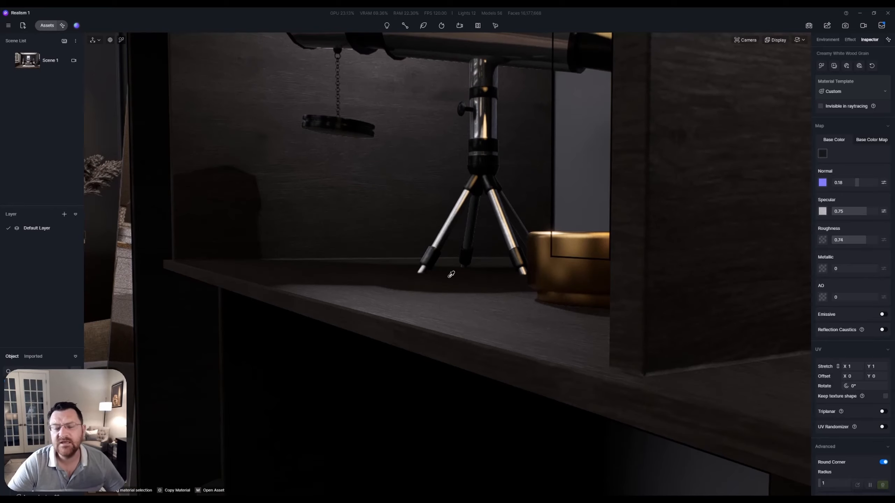
- Preview a light above the bookcase shelf to inspect its edges, and cancel the placement
right_click_drag(433, 277, 332, 299)
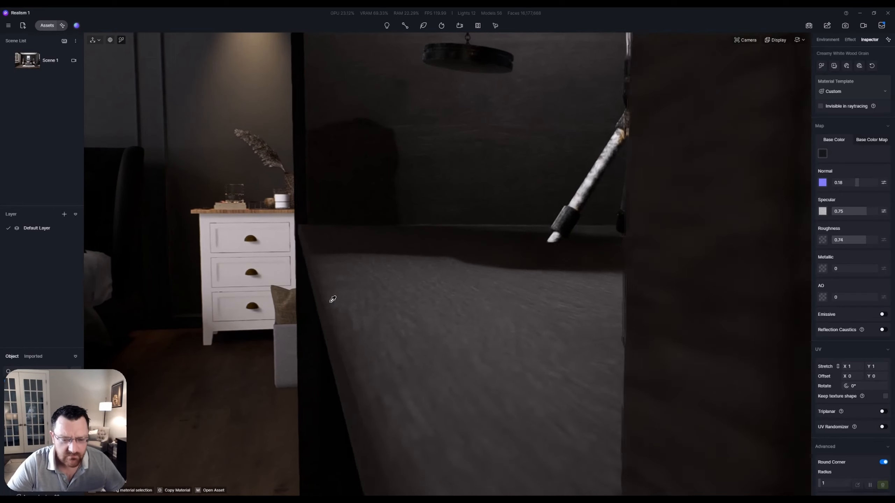
key("1")
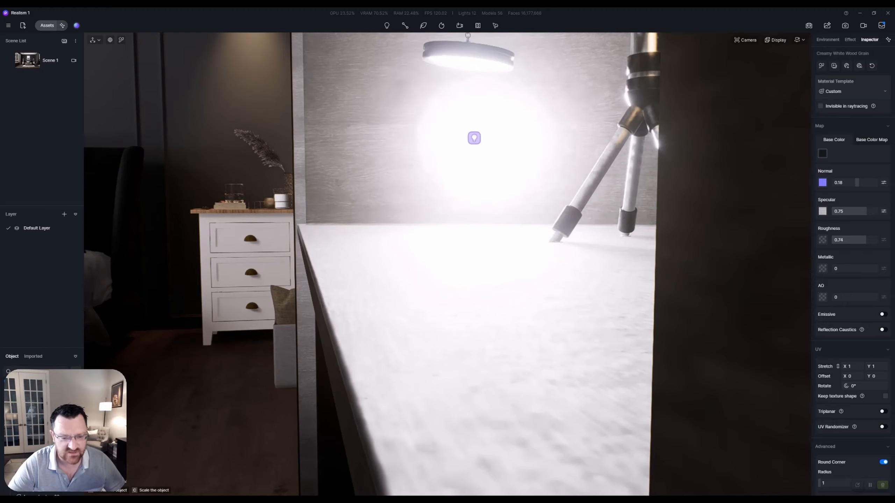
key("s")
key("a")
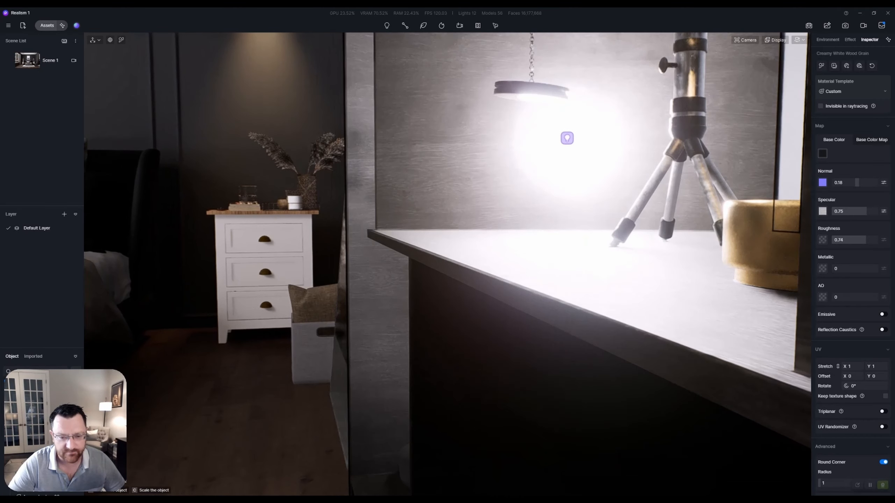
key("Escape")
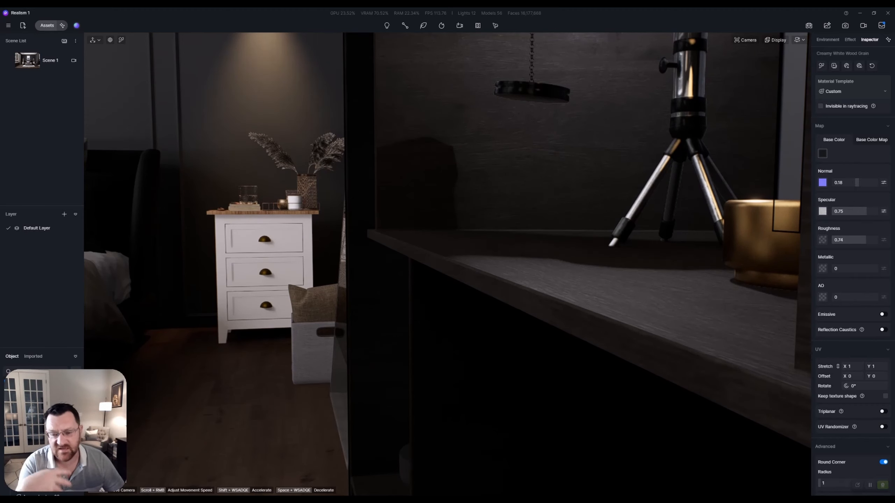
- Inspect the corner of the nightstand's wooden top, pick its material and review its Round Corner settings
key("a")
key("w")
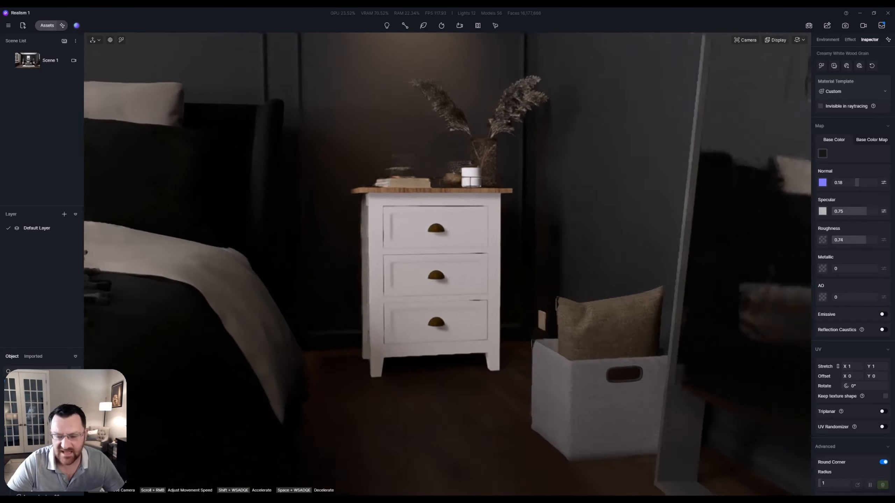
key("w")
key("q")
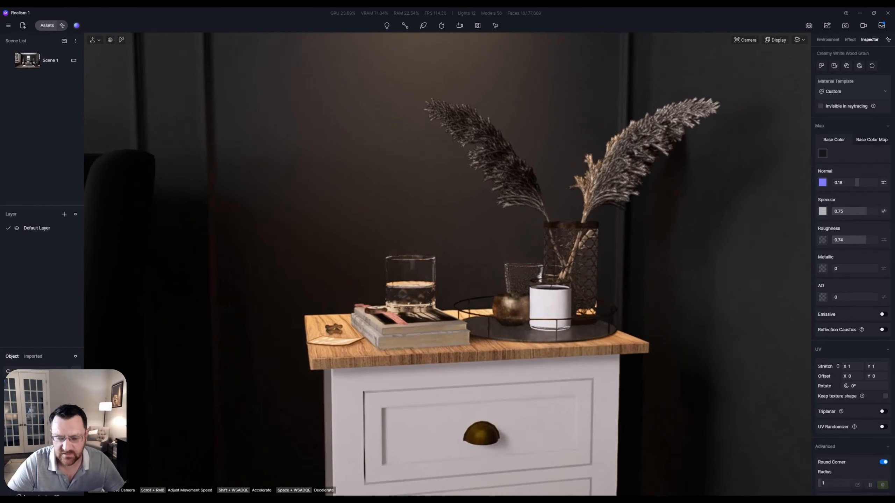
key("w")
key("a")
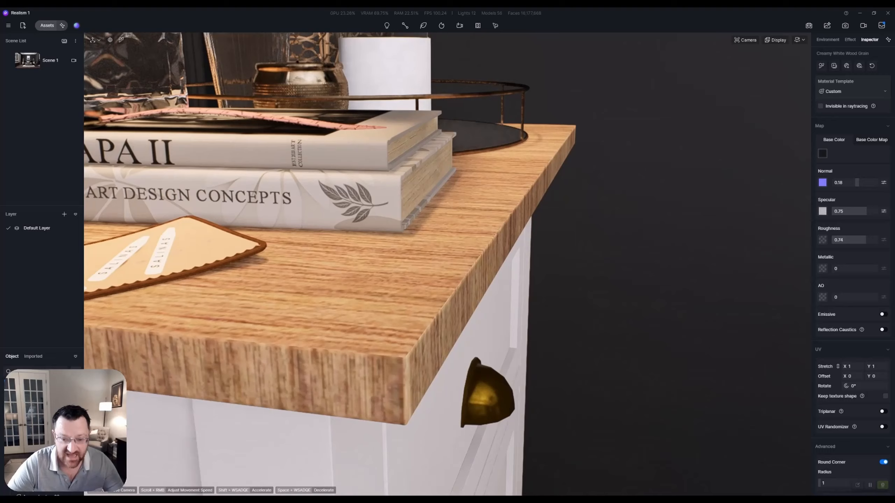
left_click(433, 255)
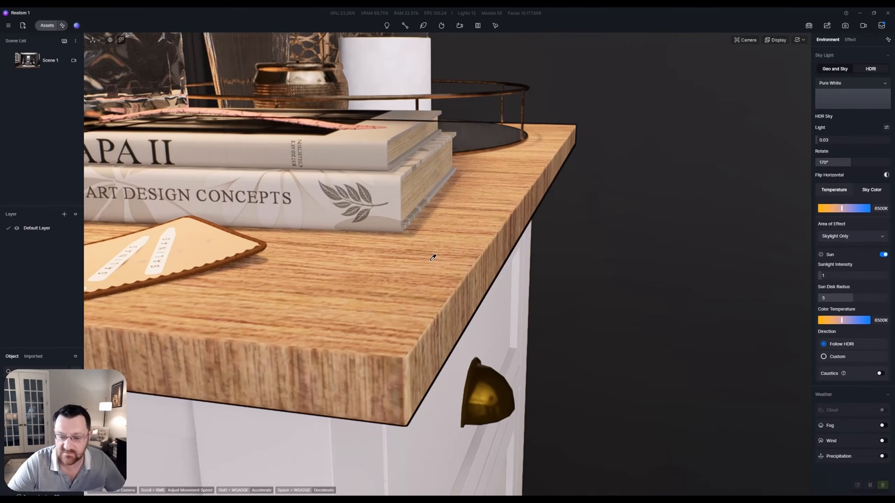
scroll(853, 416, "down", 2)
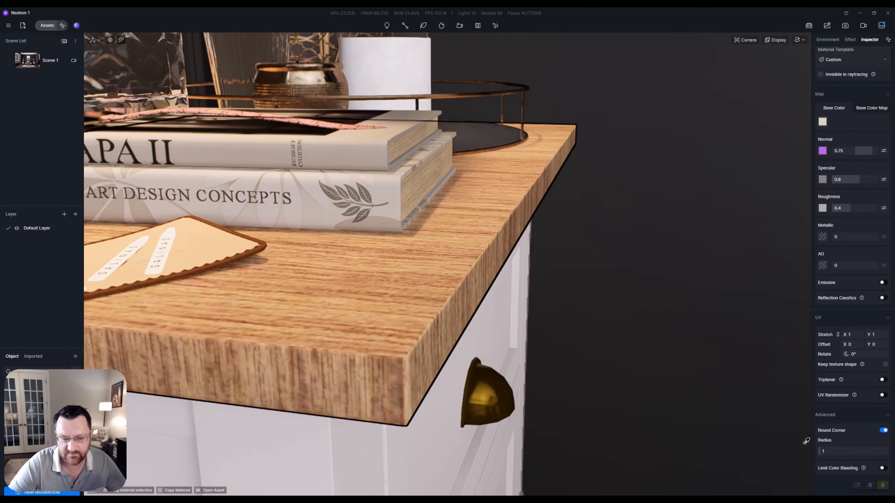
- Move back from the nightstand and examine the whole bed wall, including the pillows, sconces, bench and rug
right_click_drag(685, 338, 424, 281)
key("s")
key("s")
key("s")
key("a")
key("s")
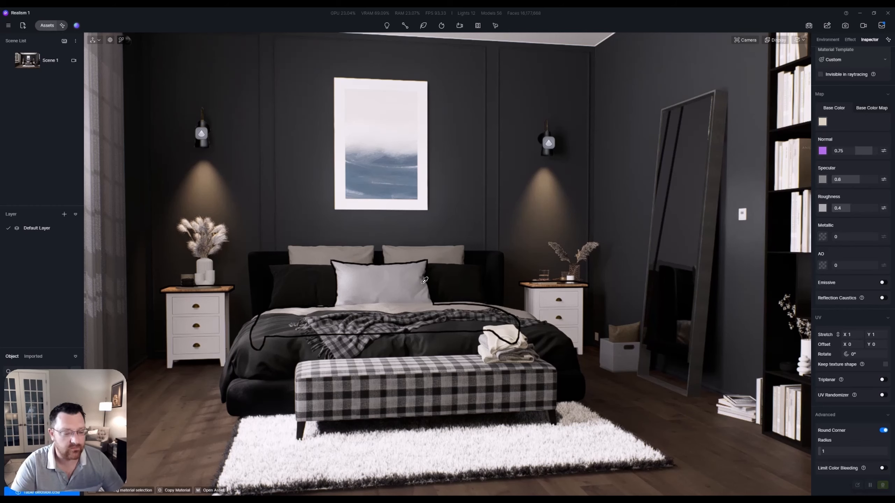
right_click_drag(425, 281, 393, 282)
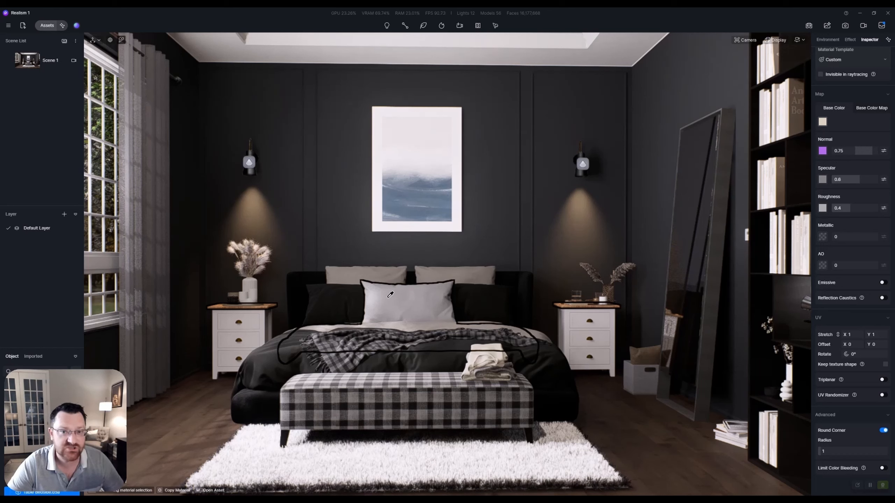
left_click(390, 295)
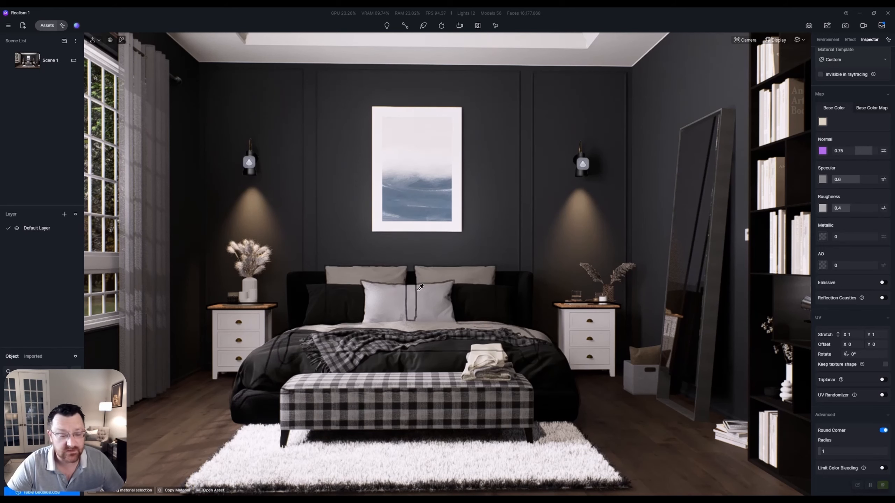
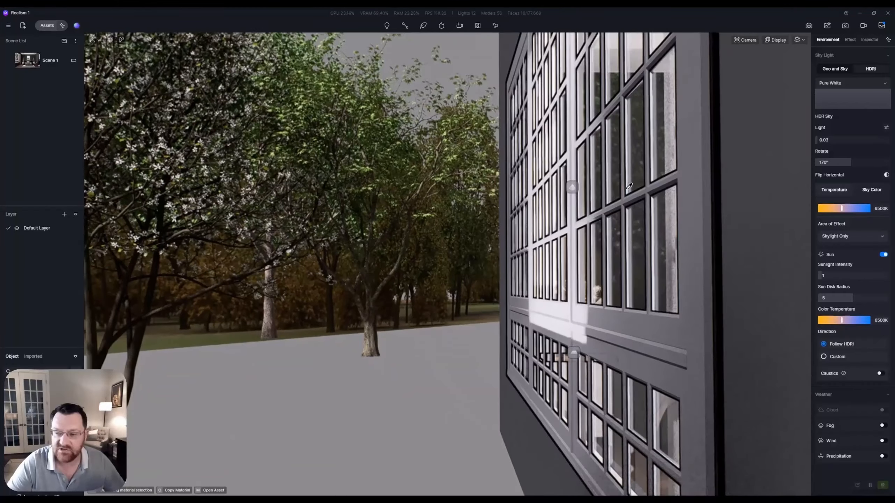
- Return from the trees outside the window to the bedroom interior and examine the bed wall from the front
key("d")
key("d")
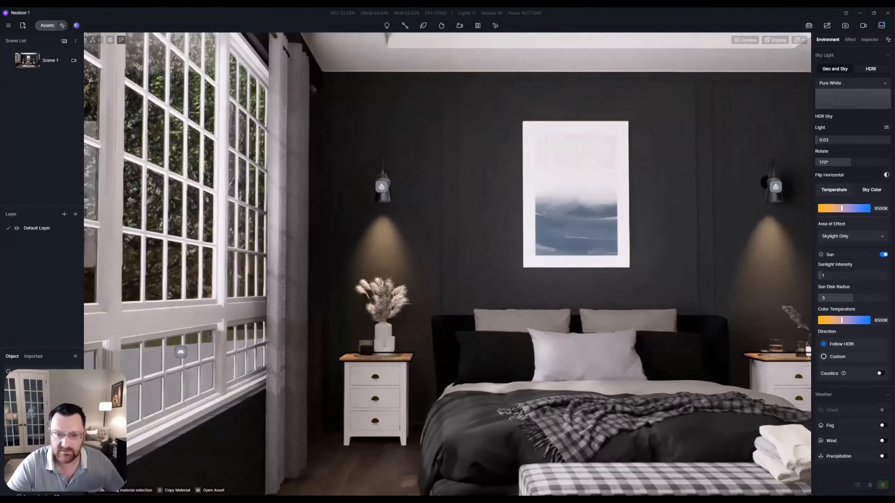
key("q")
key("q")
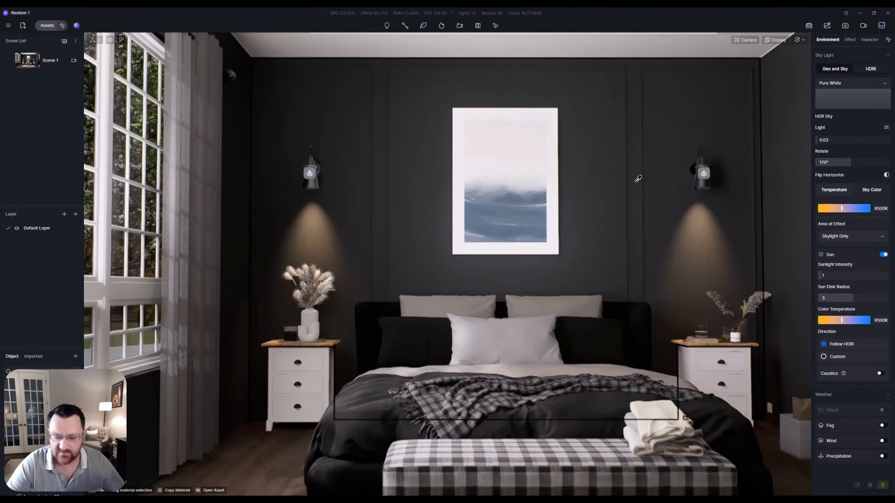
key("d")
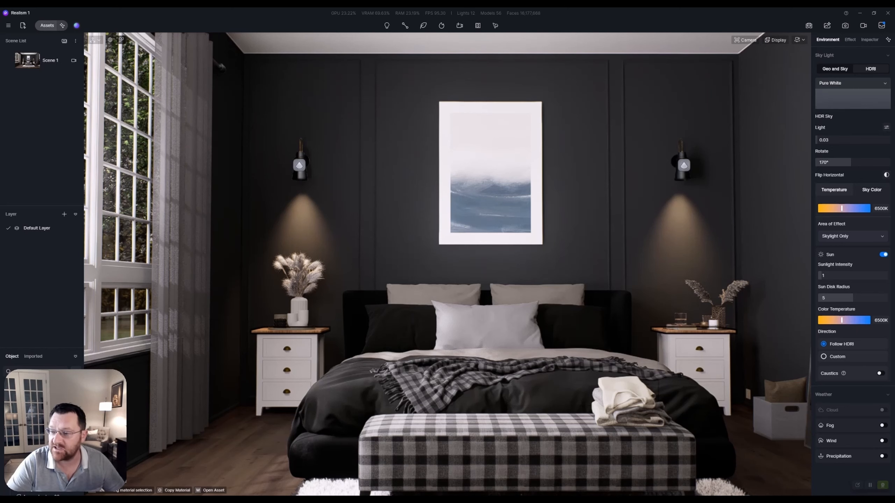
- Browse the sky presets and the full online HDRI library through to Pure White, and close the library
left_click(850, 83)
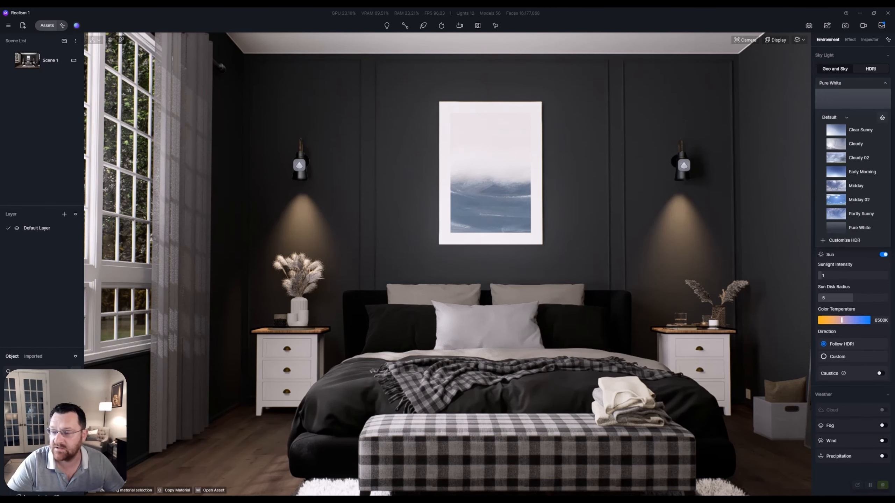
left_click(844, 240)
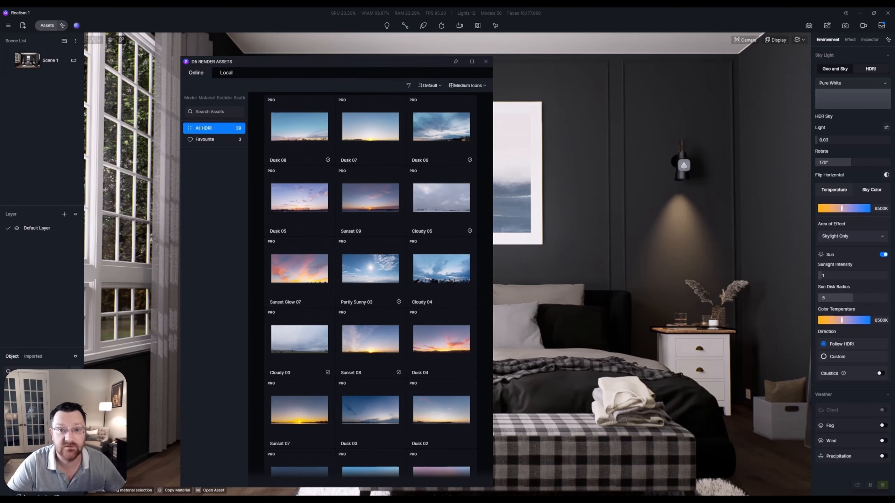
scroll(370, 300, "down", 10)
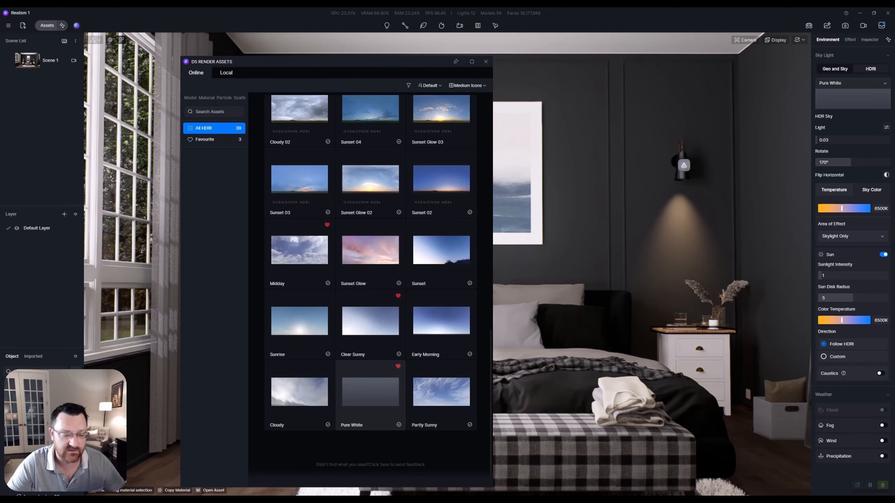
left_click(486, 61)
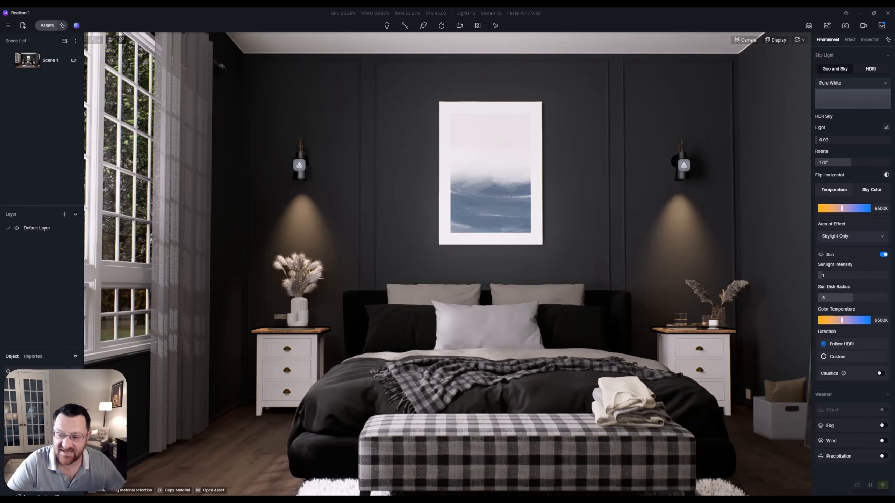
- Try the HDR sky rotation at 0° and at about 158° to move the sunlight direction
key("q")
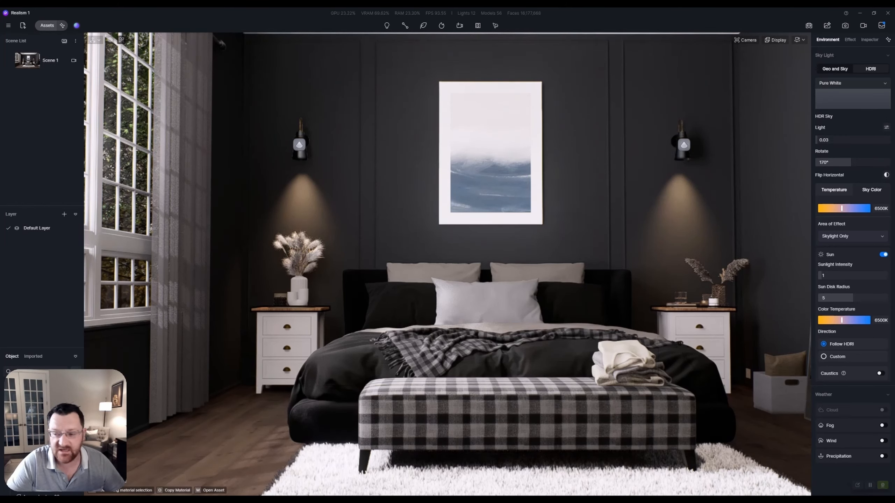
left_click(833, 162)
type("0")
key("Return")
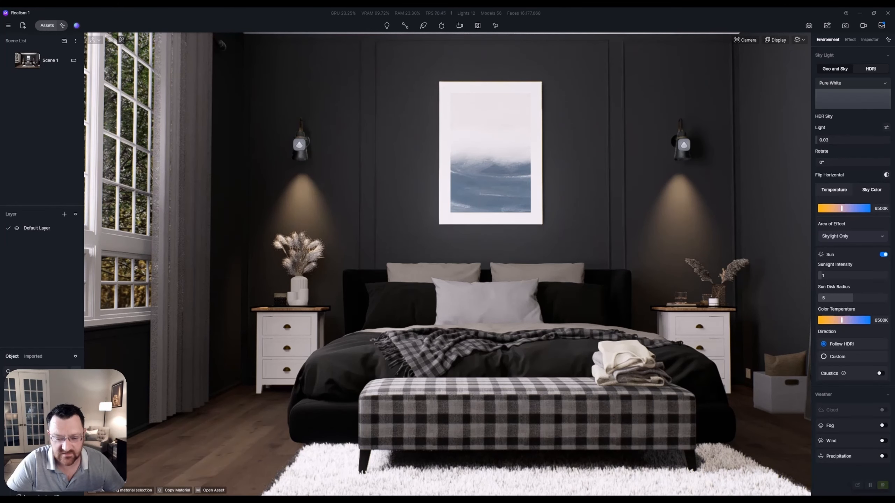
left_click_drag(817, 162, 848, 163)
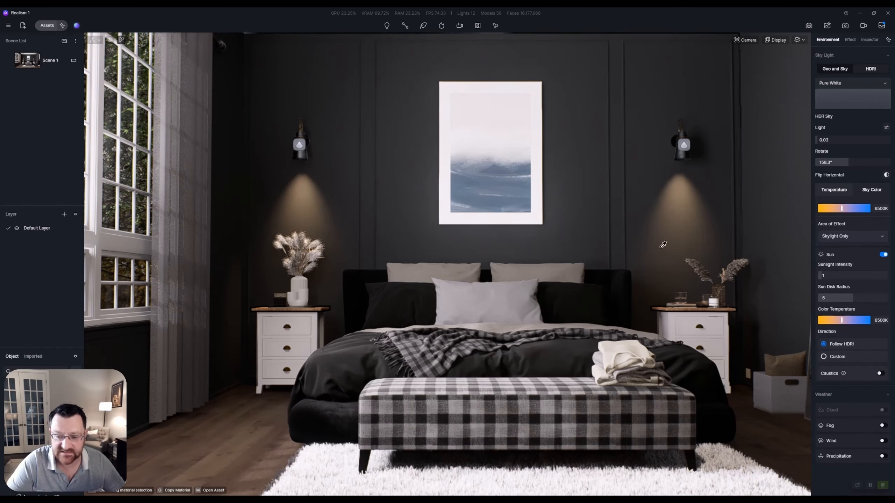
- Try a sunlight intensity of 20 with a sun disk radius of 10 and an HDR sky rotation of 155°
right_click_drag(585, 257, 584, 252)
left_click_drag(822, 275, 889, 298)
mouse_move(849, 162)
left_mouse_down()
mouse_move(839, 163)
mouse_move(847, 162)
left_mouse_up()
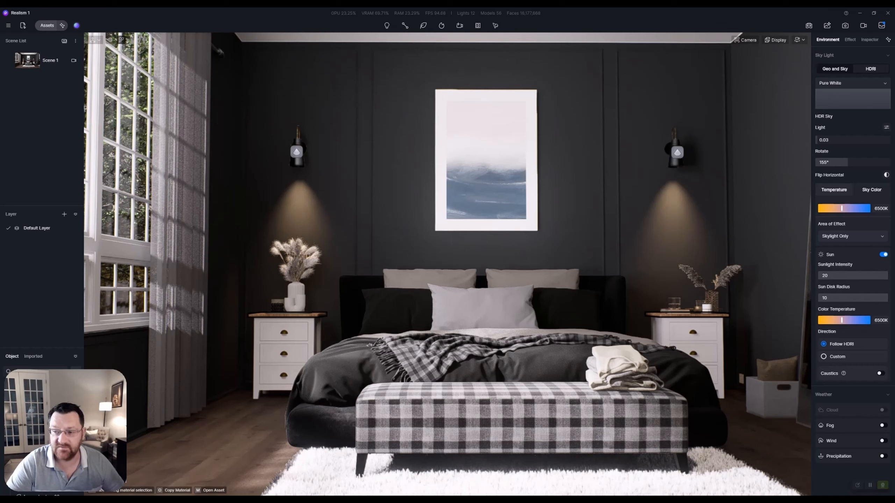
- Try Geo and Sky lighting with the time of day at 04:05 PM and check the sunlight around the window and bed
left_click(835, 69)
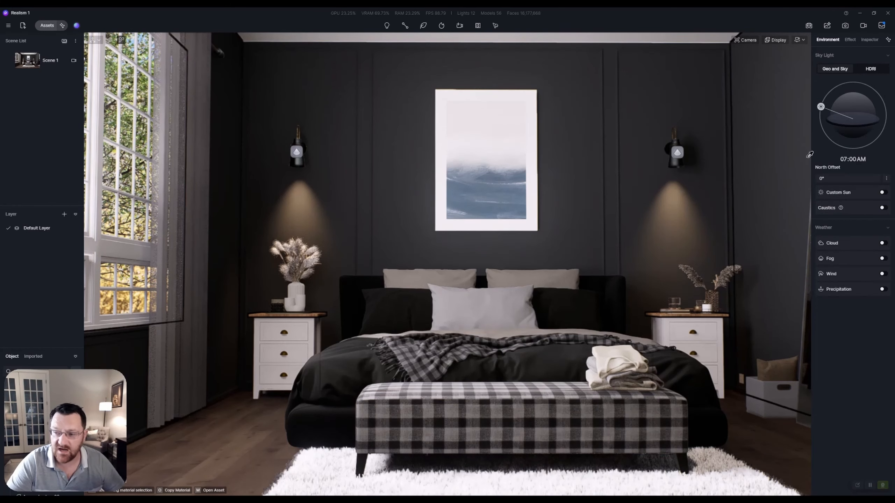
left_click_drag(820, 107, 882, 100)
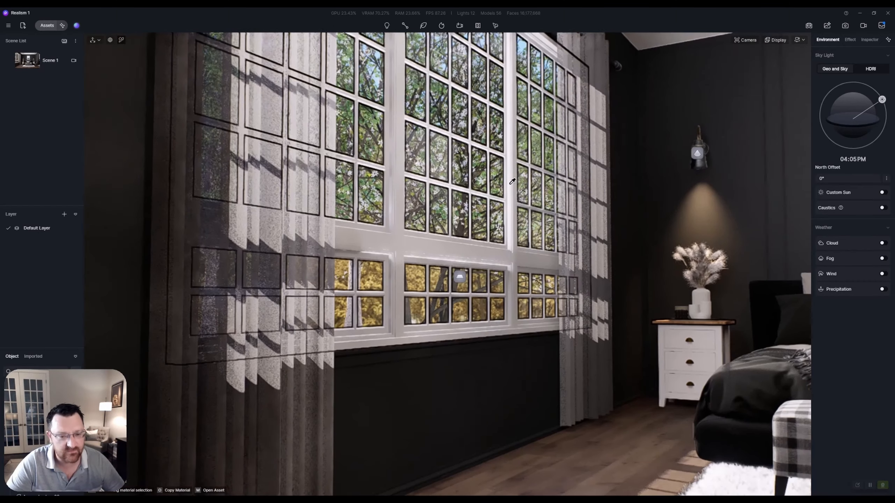
right_click_drag(512, 182, 533, 214)
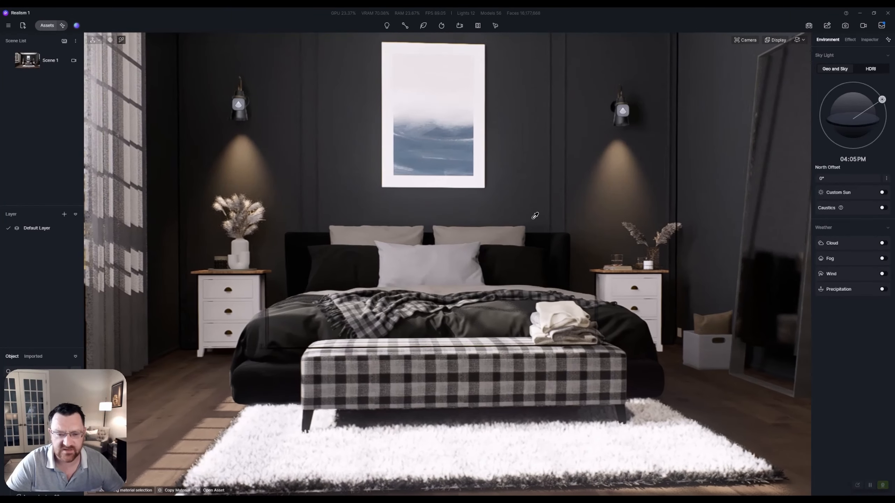
- Switch the sky light back to HDRI and restore the saved Scene 1 view and lighting
left_click(870, 69)
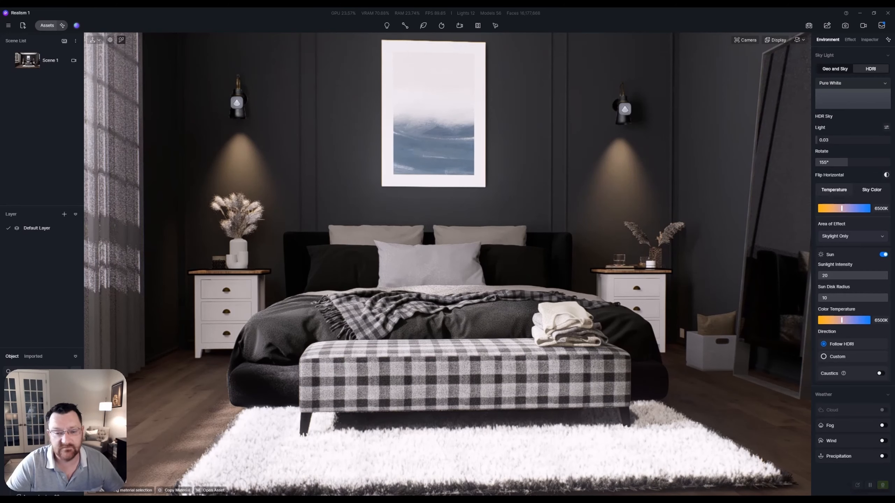
left_click(43, 60)
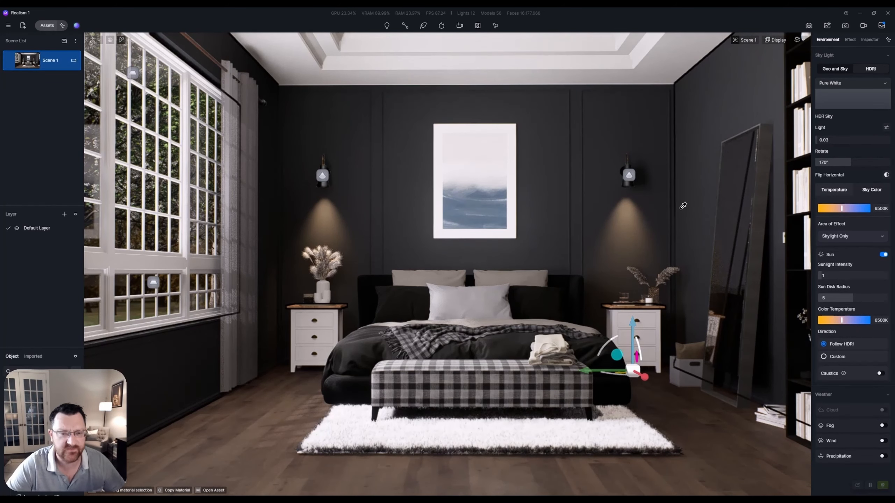
right_click_drag(490, 253, 489, 247)
key("w")
- Inspect the wall sconces around the bed and review the Spot Light properties of the sconce nearest the mirror
left_click(321, 180)
left_click(416, 328)
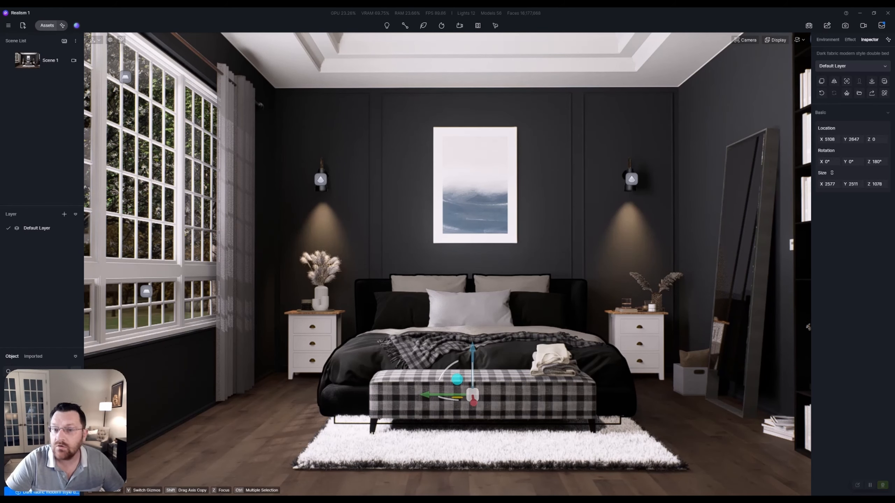
right_click_drag(447, 264, 352, 271)
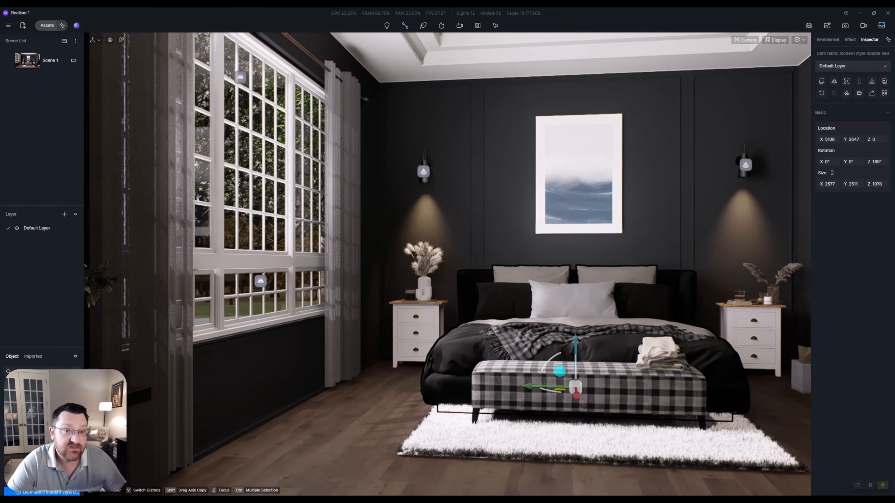
right_click_drag(447, 264, 606, 235)
key("w")
key("w")
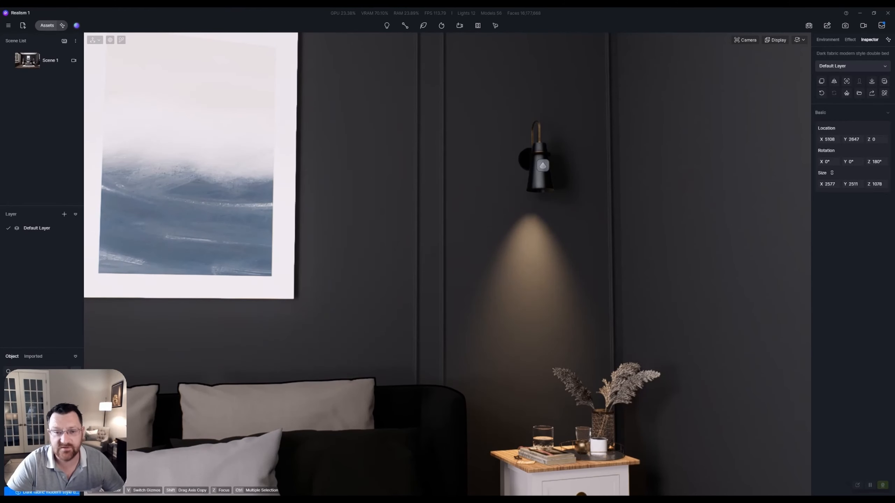
left_click(543, 166)
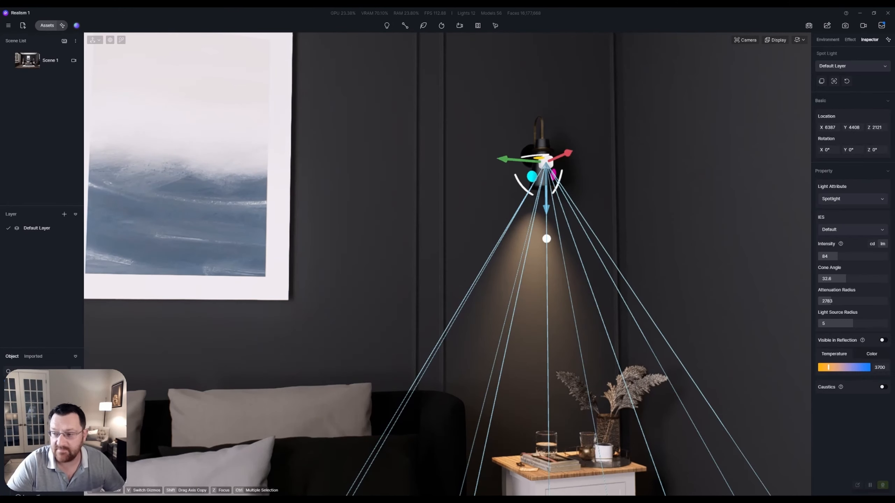
key("s")
- Go past the window to the desk, review the lamp's Point Light properties and look into its glowing shade
right_click_drag(543, 211, 424, 224)
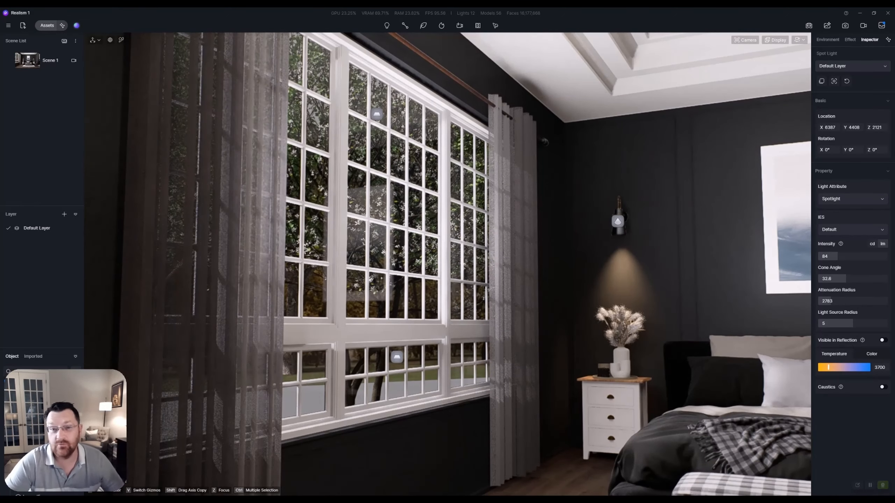
right_click_drag(447, 264, 148, 262)
key("d")
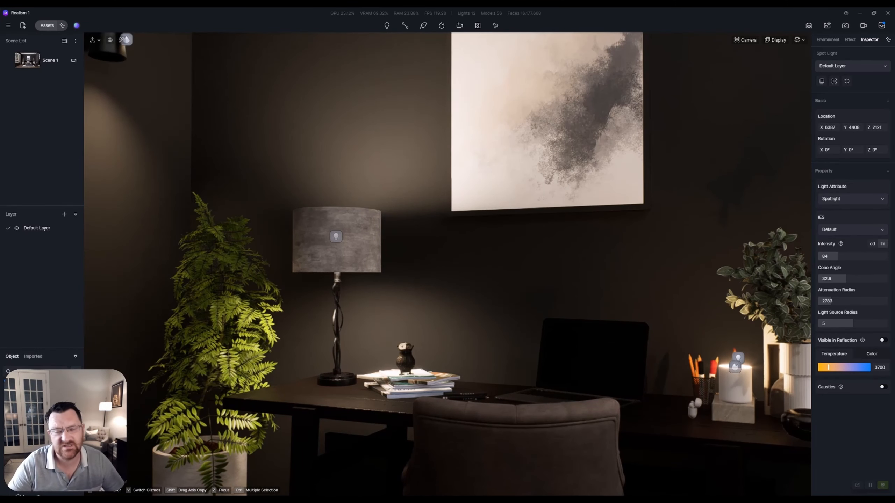
key("w")
key("w")
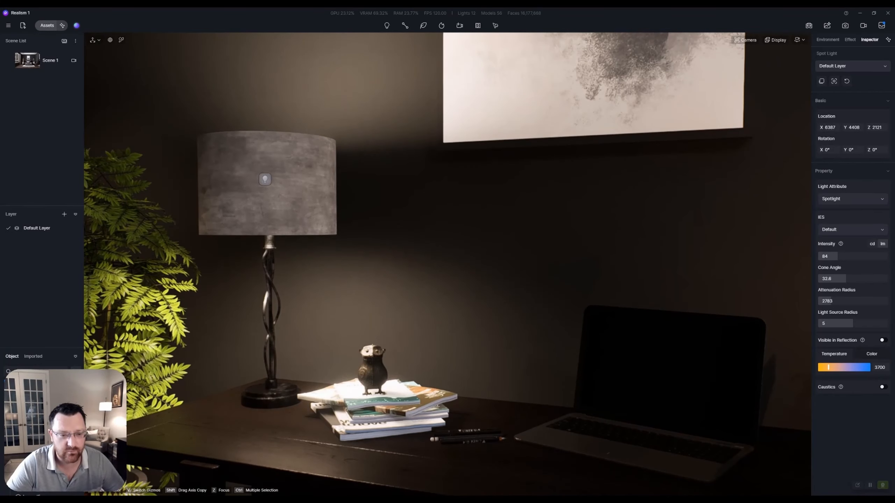
left_click(263, 178)
key("w")
key("e")
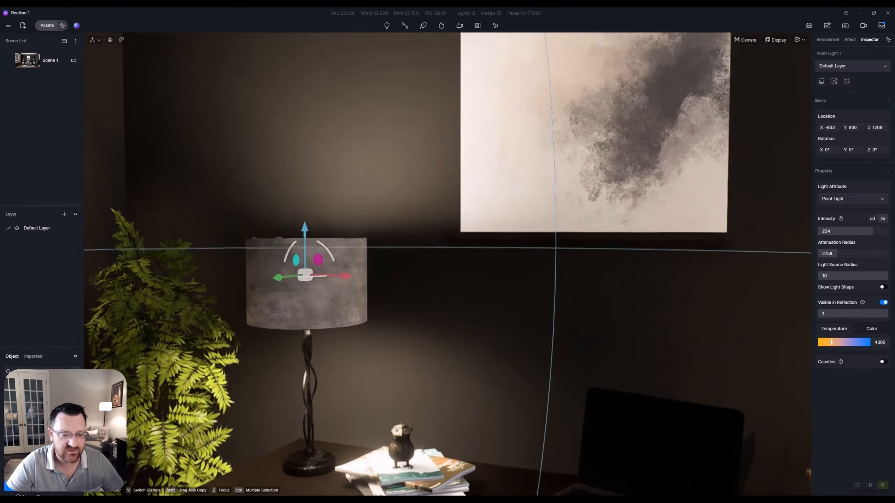
right_click_drag(264, 178, 215, 225)
key("w")
key("w")
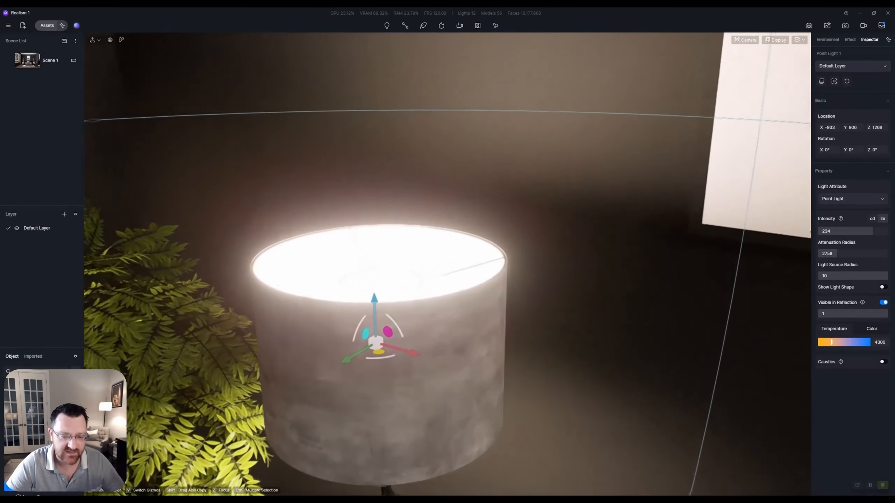
- Examine the burning candle on the desk up close and review the properties of the point light in its flame
key("s")
right_click_drag(215, 226, 466, 213)
key("s")
key("q")
key("w")
key("a")
key("w")
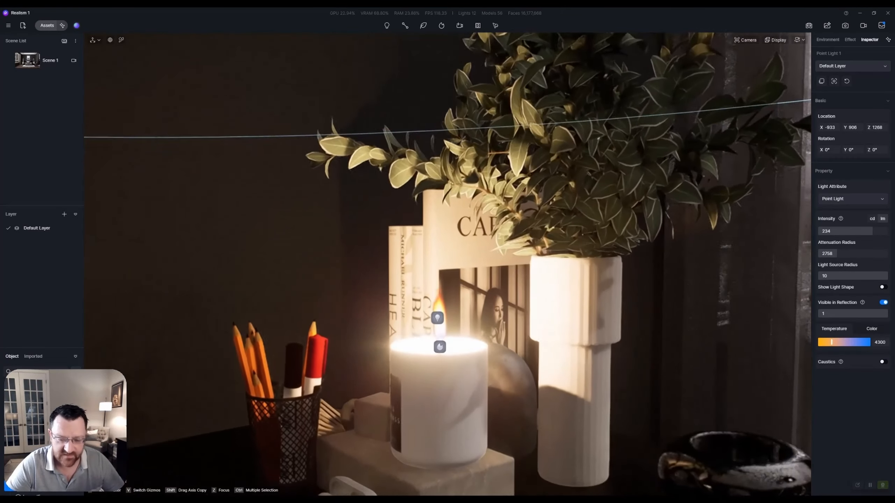
key("q")
key("w")
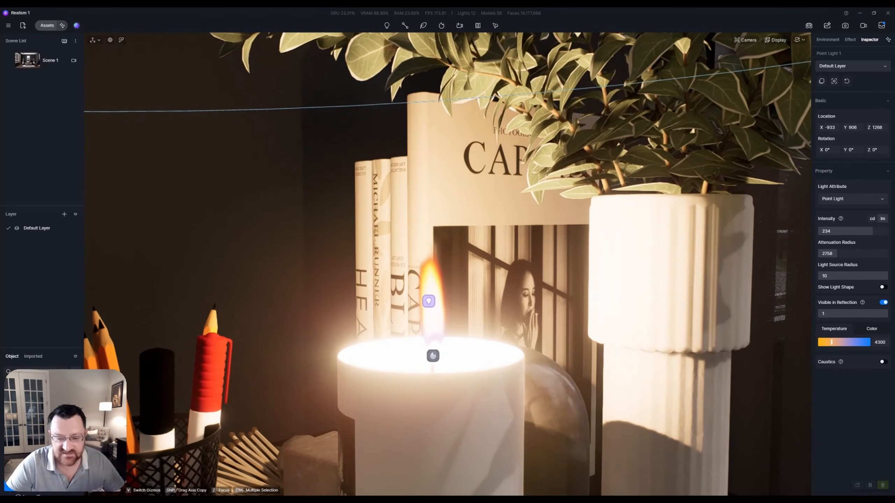
left_click(429, 302)
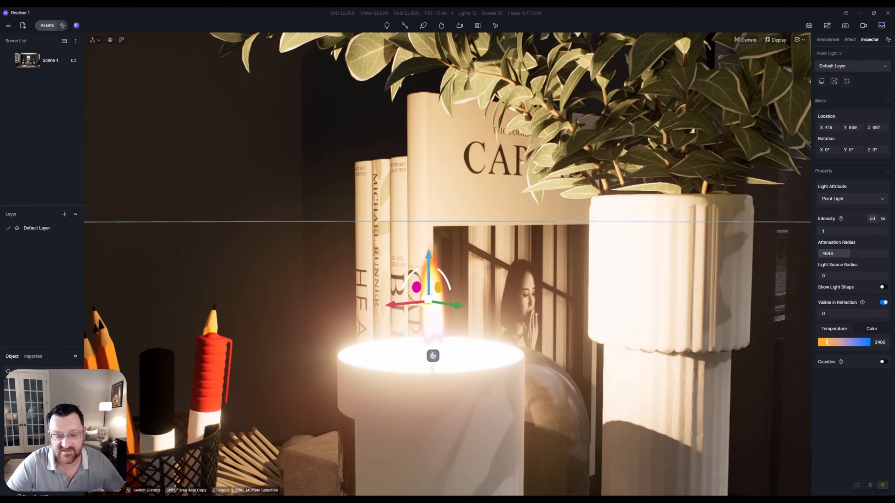
- Compare the Candle Fire effect's settings with the candle's point light while viewing the surrounding desk objects
left_click(432, 356)
key("s")
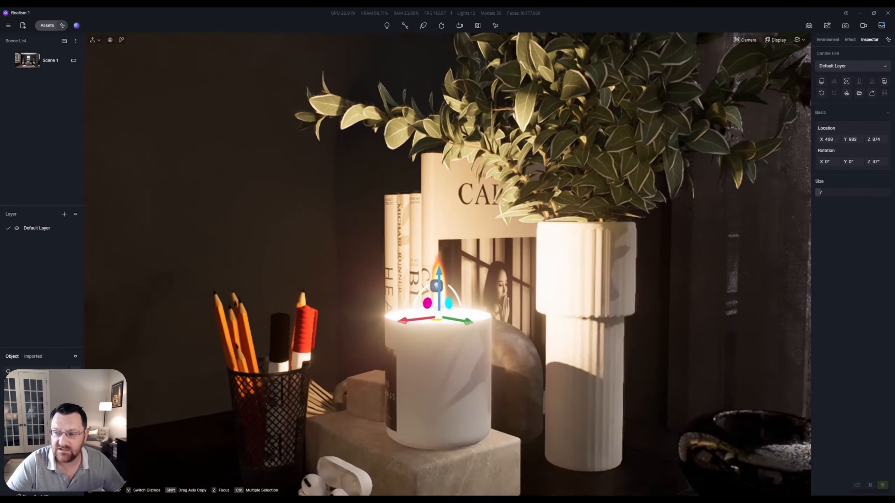
left_click(438, 280)
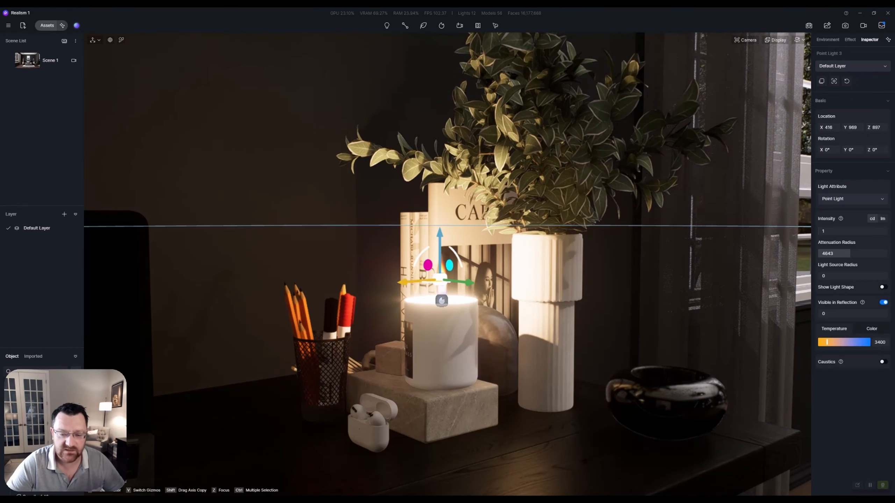
key("s")
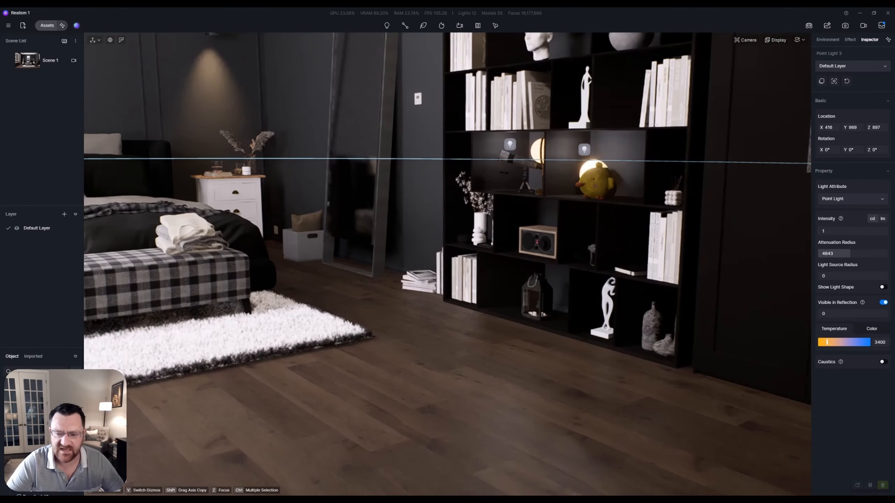
- Examine the bed wall, sconces and window lighting from inside the bedroom and from the exterior side of the window
key("w")
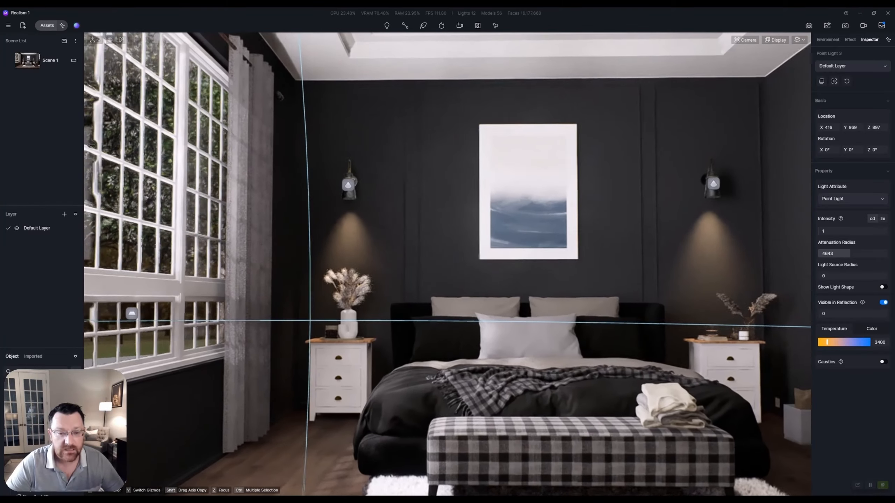
key("w")
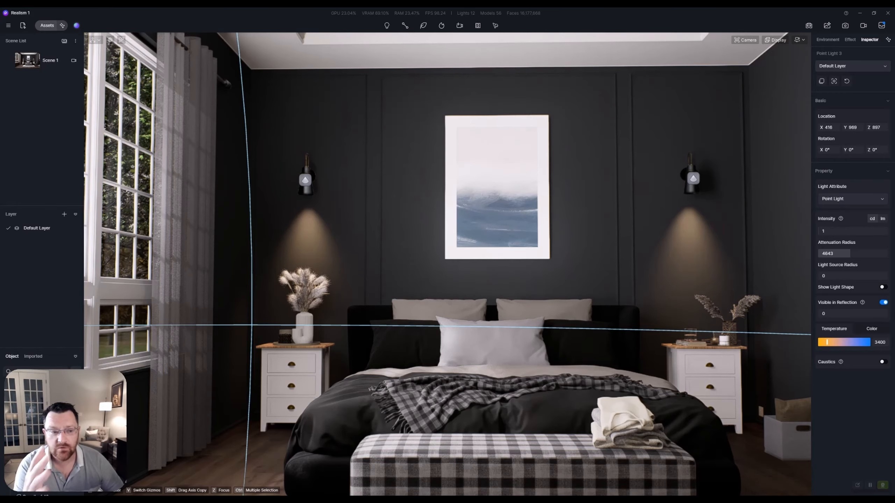
key("s")
key("a")
right_click_drag(447, 264, 491, 352)
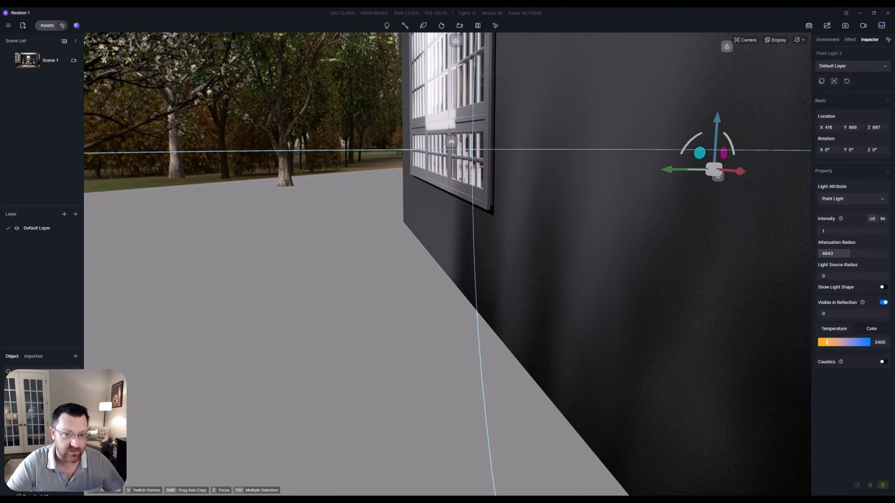
key("d")
right_click_drag(491, 352, 556, 219)
key("w")
key("w")
key("w")
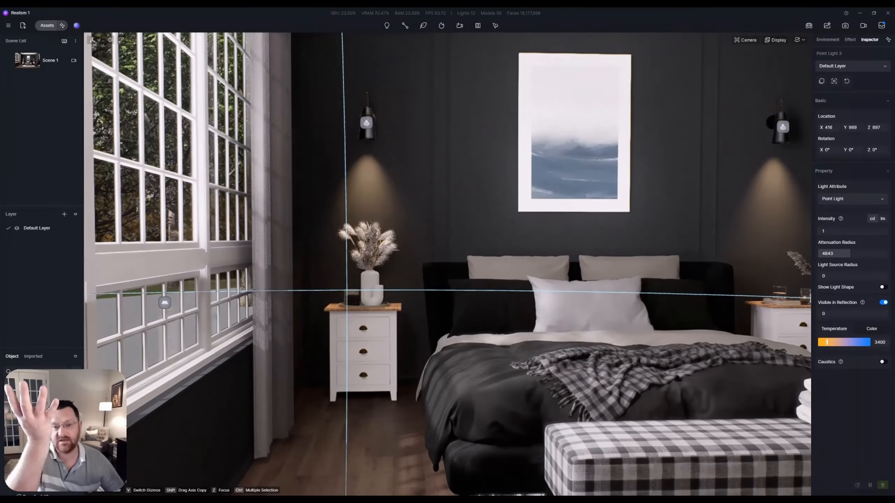
- Go outside the window, select the grouped rect lights placed there and review their properties
key("a")
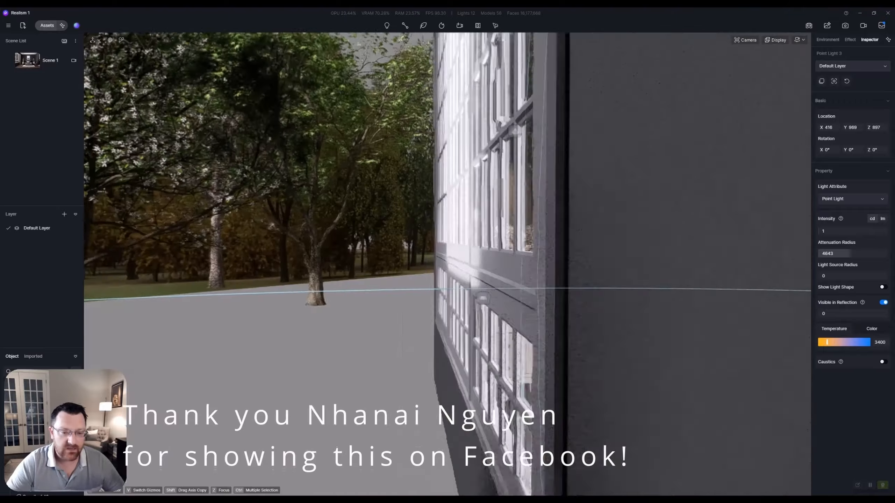
right_click_drag(556, 218, 712, 229)
key("d")
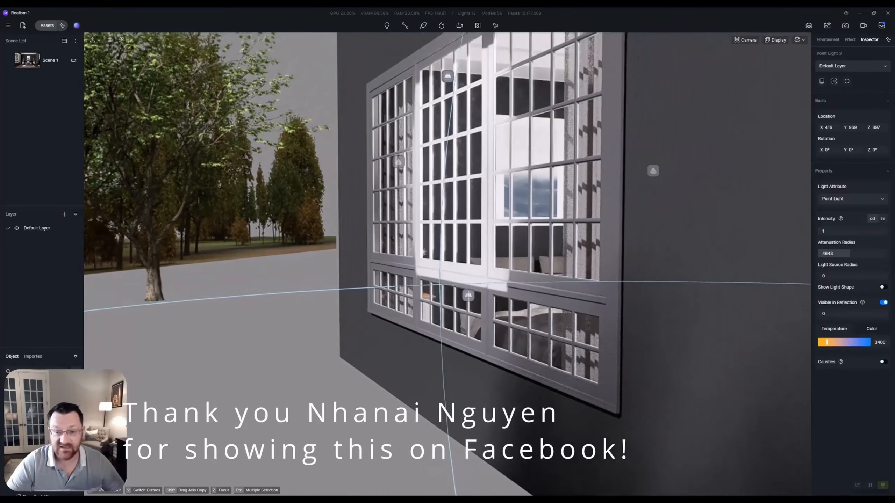
left_click(469, 301)
key("d")
right_click_drag(459, 229, 447, 282)
key("e")
key("a")
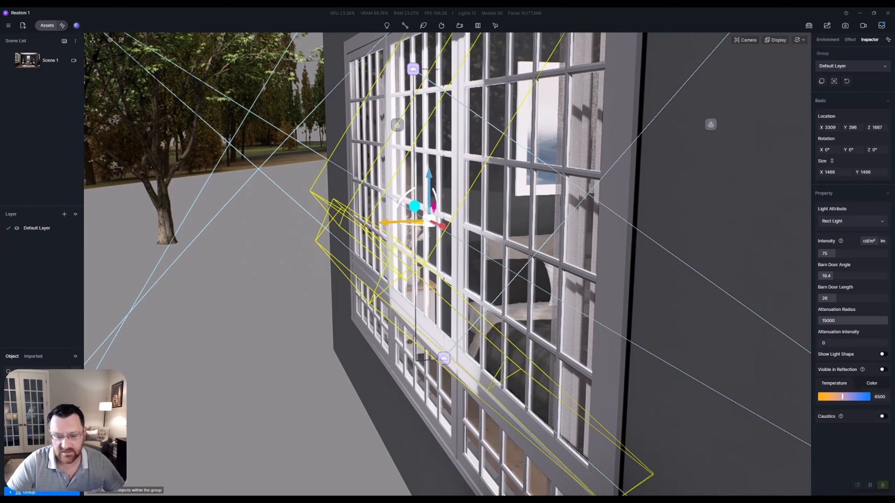
- Move the rect light group outward, away from the window, to Y -737
left_click_drag(398, 222, 232, 238)
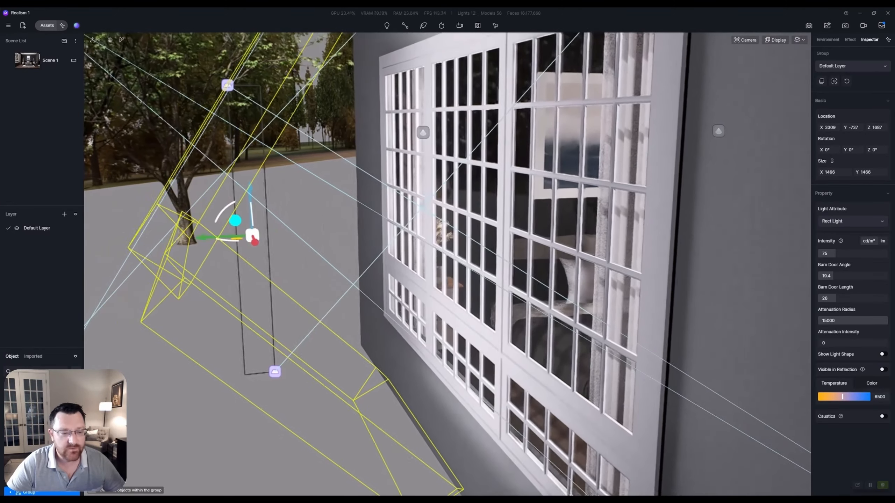
key("a")
right_click_drag(233, 238, 289, 224)
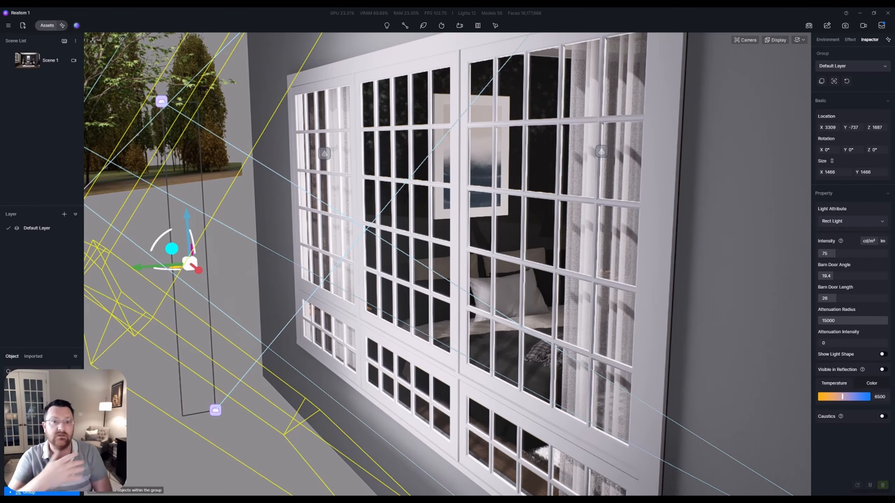
key("d")
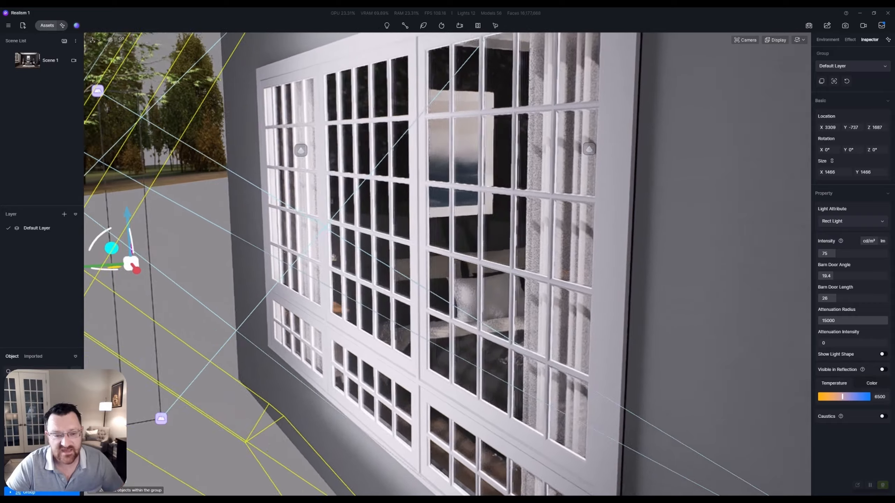
right_click_drag(289, 224, 206, 201)
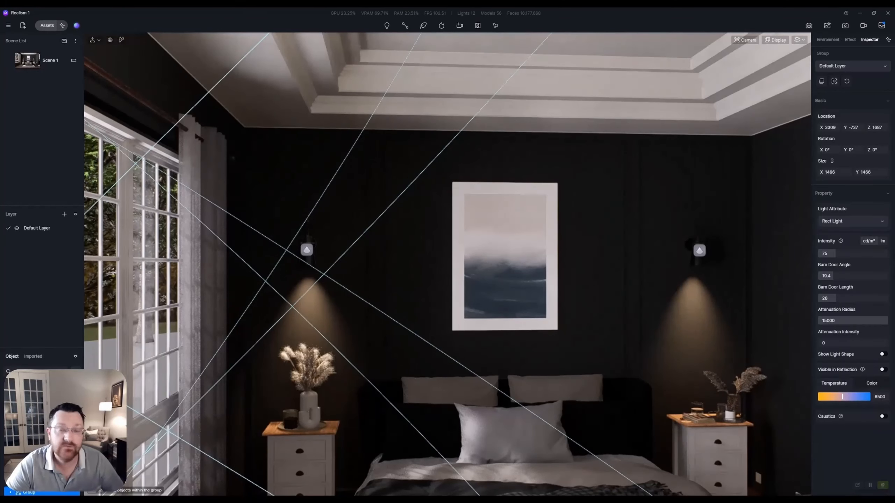
- Examine how the bed wall, nightstands and ceiling are lit with the rect lights farther from the window
key("a")
key("d")
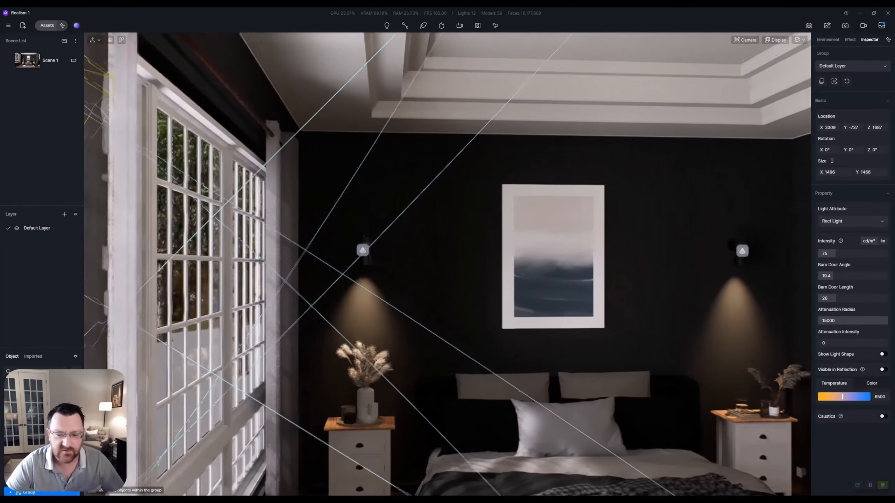
key("w")
right_click_drag(206, 201, 213, 254)
key("d")
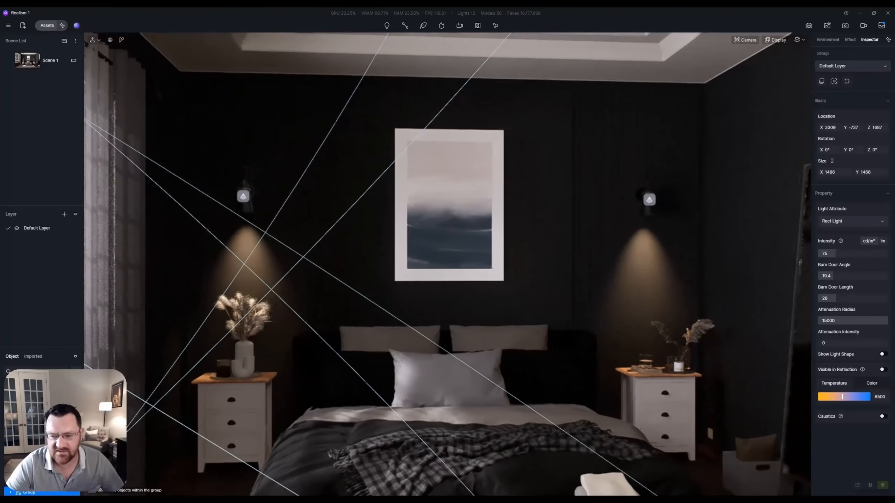
key("s")
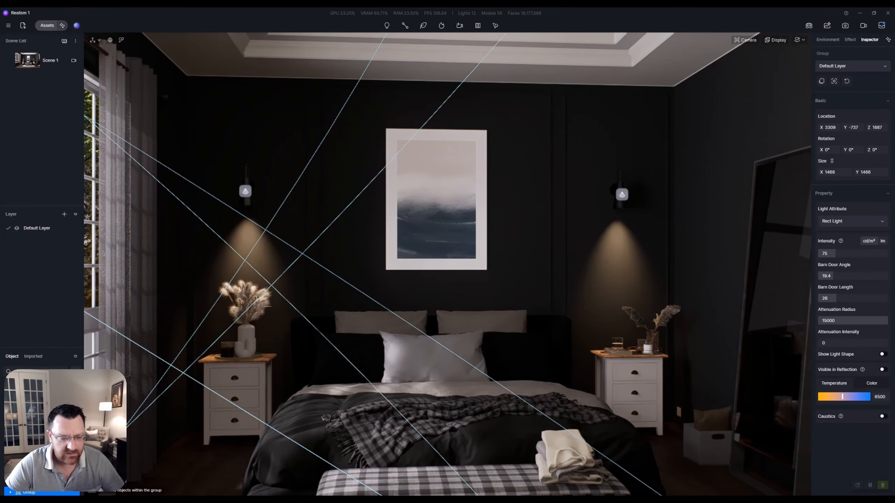
key("d")
key("s")
right_click_drag(214, 253, 201, 240)
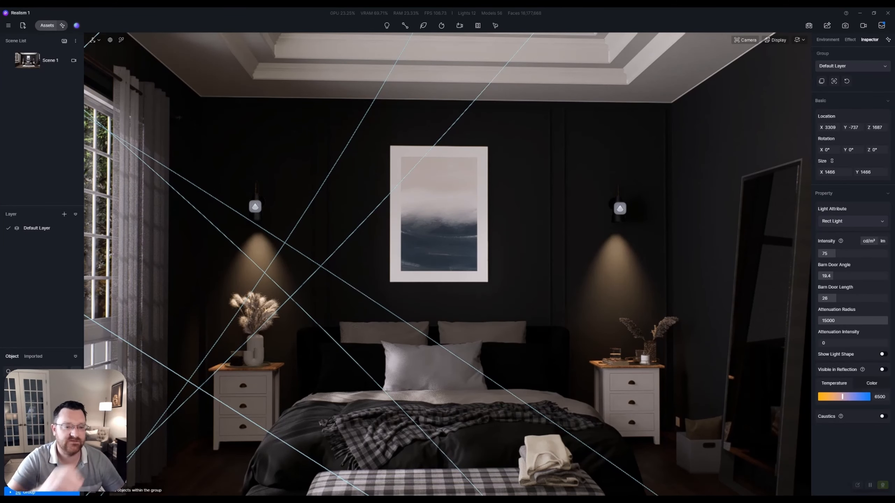
- Move the rect light group through the window into the room, to Y 901
key("a")
right_click_drag(352, 243, 411, 261)
left_click_drag(411, 261, 331, 265)
key("d")
right_click_drag(331, 265, 319, 244)
key("d")
key("q")
key("s")
key("a")
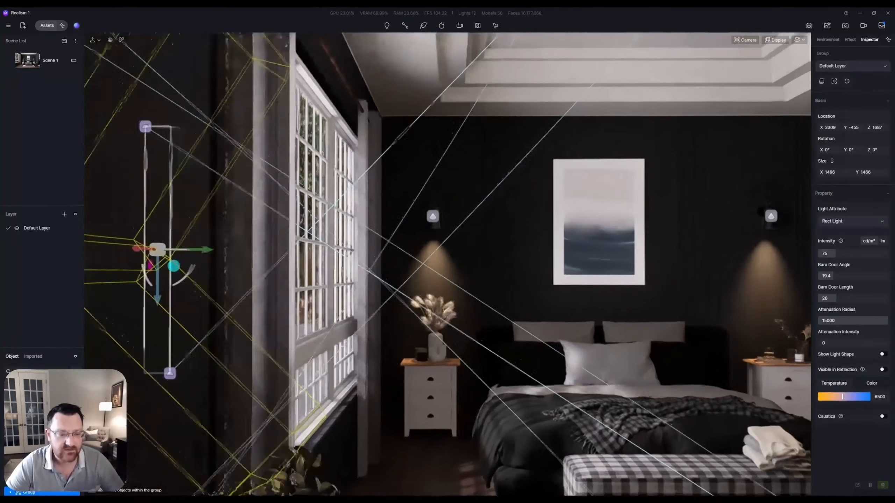
left_click_drag(213, 263, 455, 306)
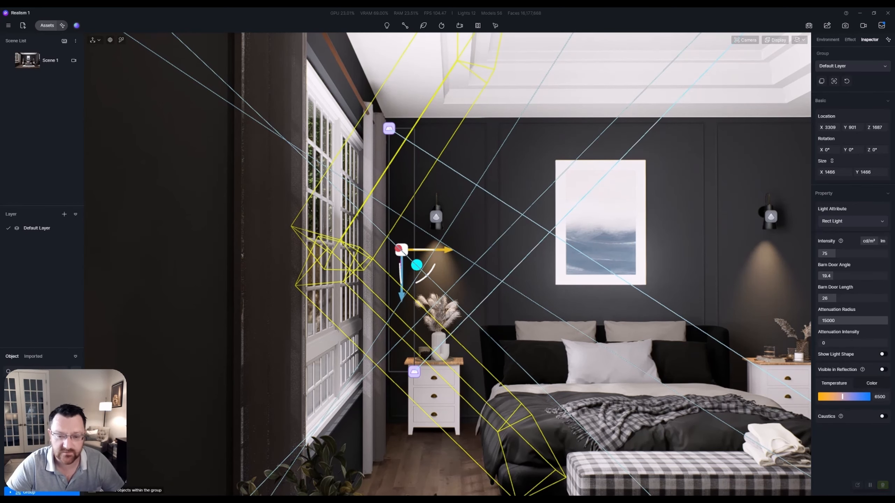
- Reposition the rect light group back at the window at Y 76 and check the light around the curtains
left_click_drag(446, 250, 304, 284)
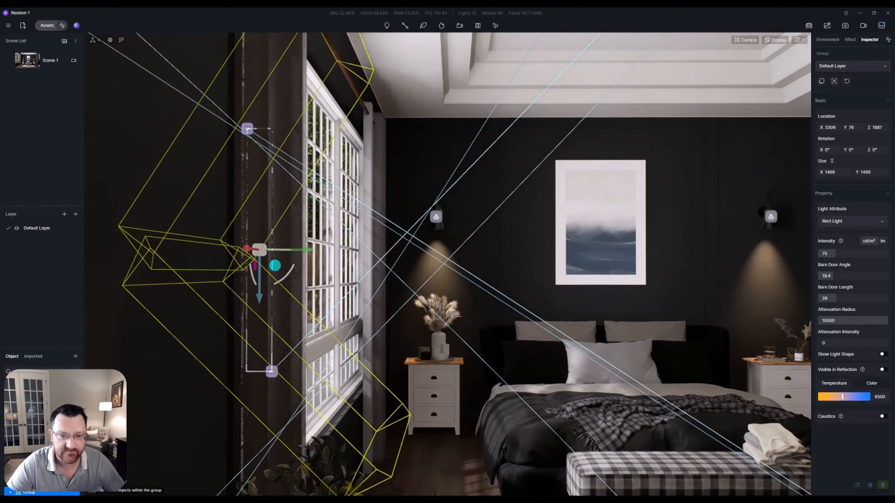
key("d")
right_click_drag(305, 284, 235, 265)
key("w")
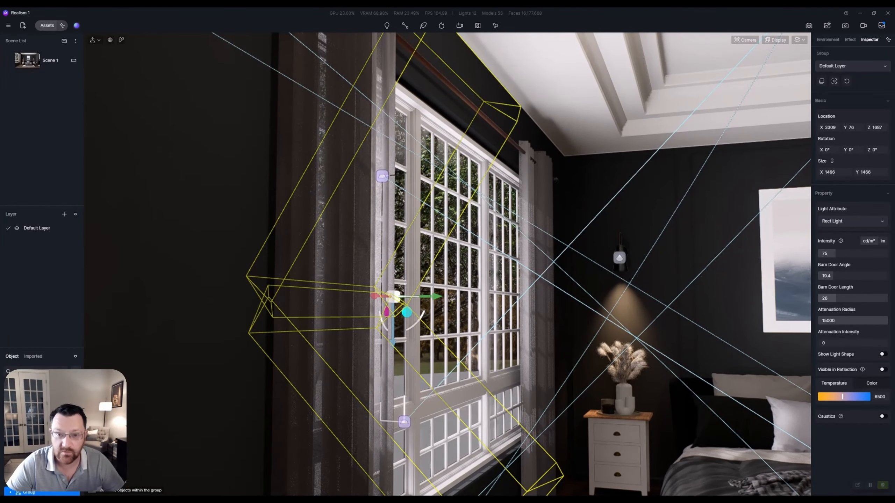
right_click_drag(352, 254, 521, 294)
key("s")
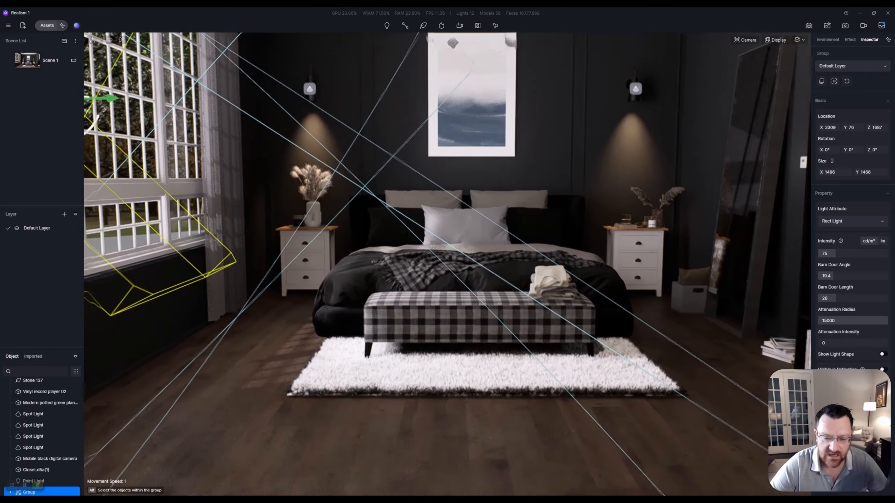
- Sample the wood floor's material and review its map and UV settings while viewing the sunlit boards beside the rug
right_click_drag(447, 252, 232, 303)
key("w")
right_click_drag(391, 347, 426, 356)
key("i")
left_click(426, 352)
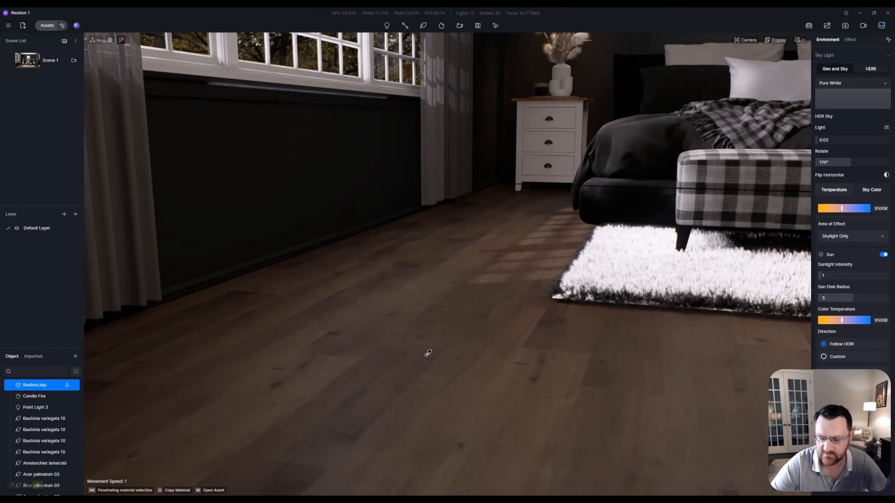
right_click_drag(522, 327, 529, 313)
key("d")
key("s")
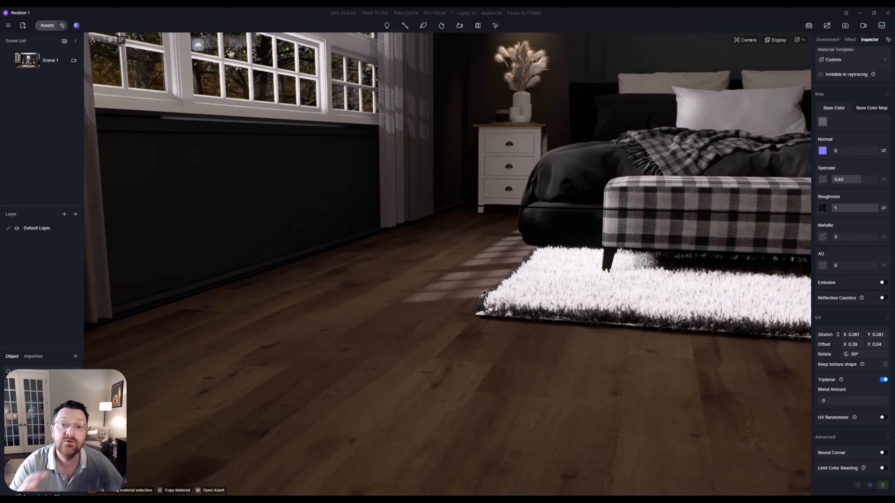
key("d")
key("s")
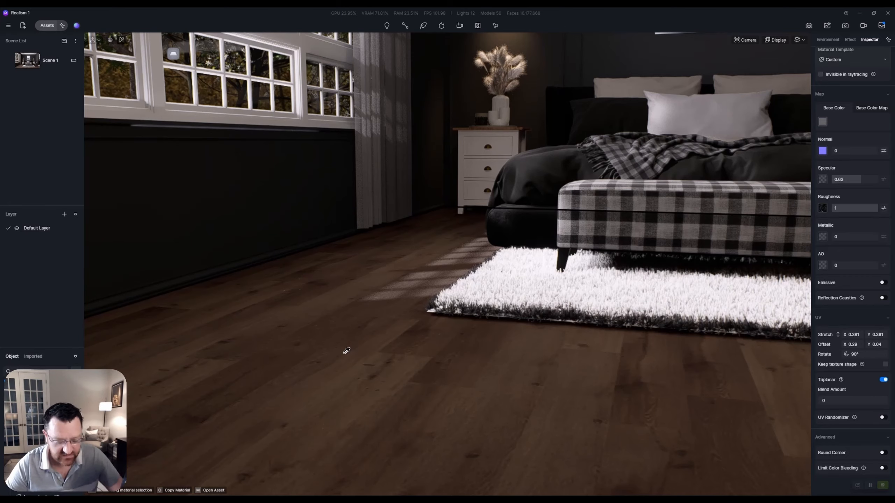
- Hold a temporary point light over the wood floor to examine how the surface's roughness reflects it
right_click_drag(362, 338, 578, 279)
right_click_drag(448, 307, 379, 268)
key("l")
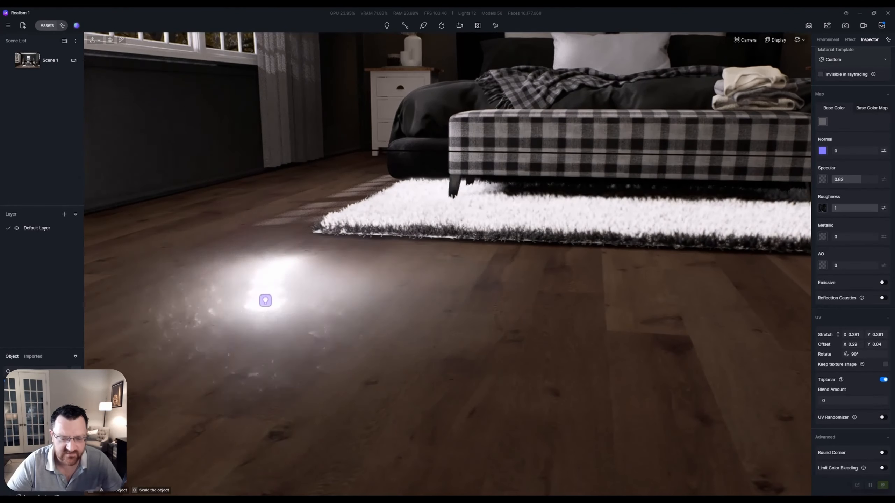
right_click_drag(266, 301, 385, 267)
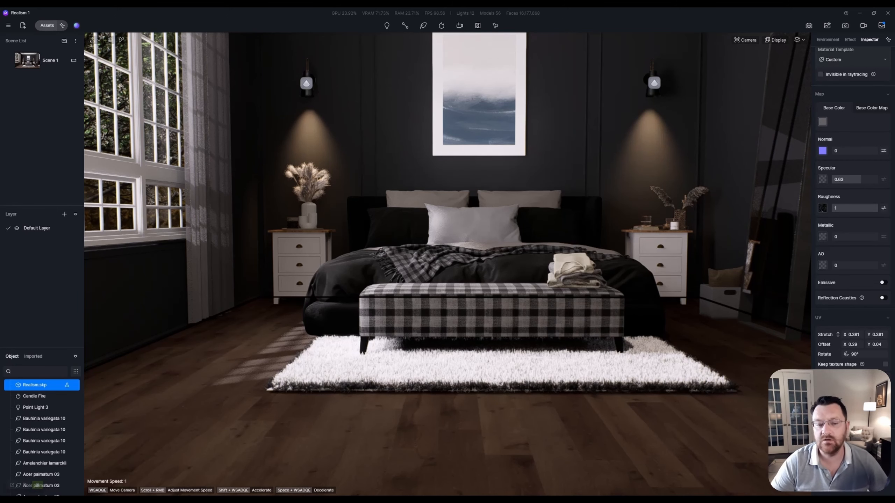
- Inspect the nightstand nearest the mirror up close, including its card, books, watch, drinking glass and decorative tray
right_click_drag(447, 264, 730, 255)
key("w")
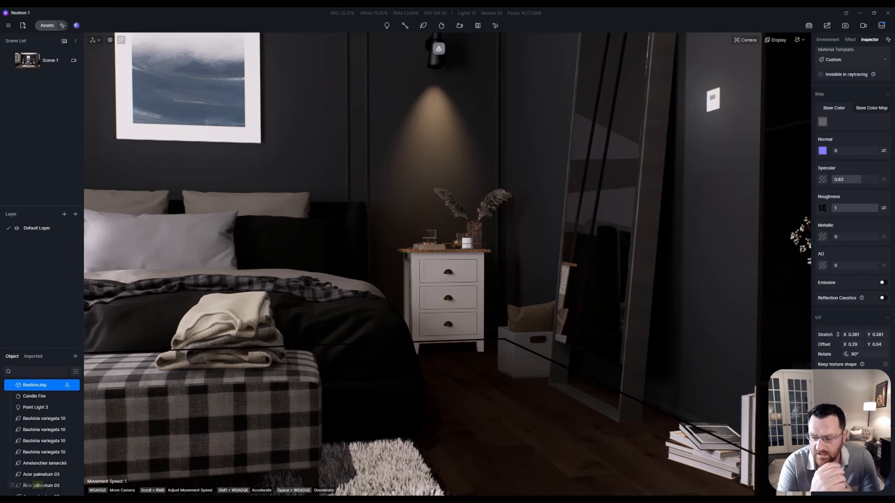
right_click_drag(448, 264, 259, 224)
key("w")
key("w")
key("w")
key("d")
key("a")
key("w")
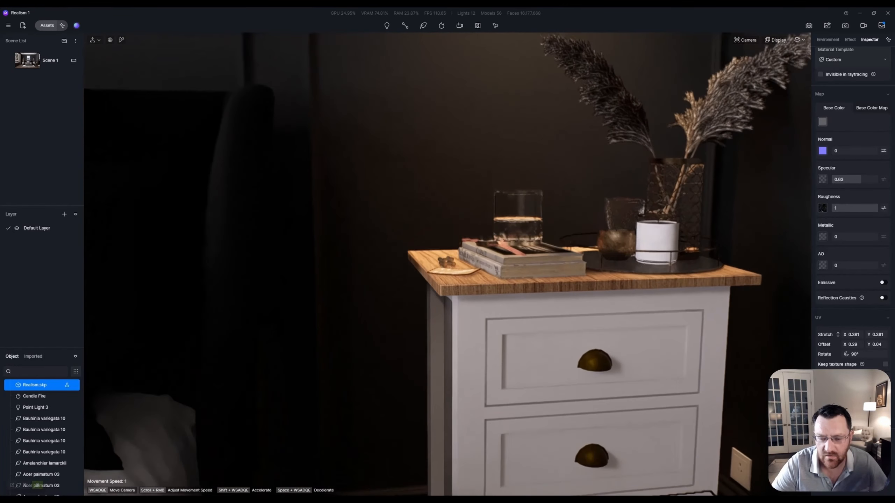
key("w")
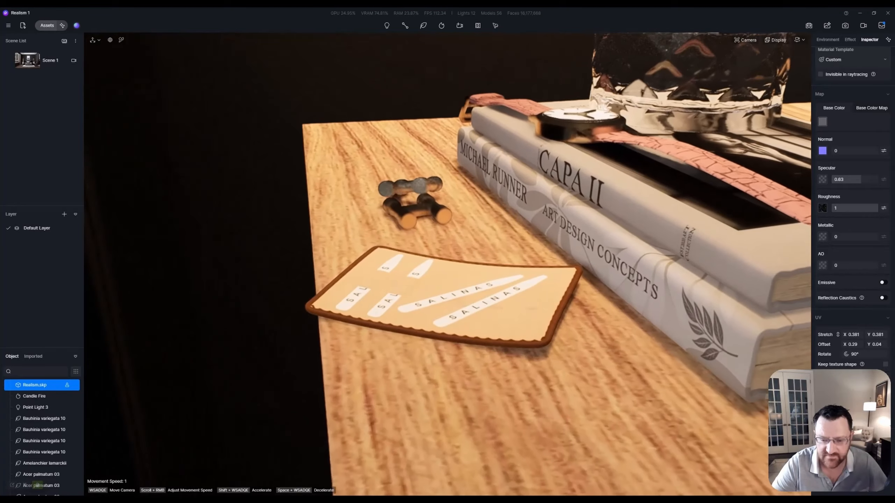
key("s")
key("d")
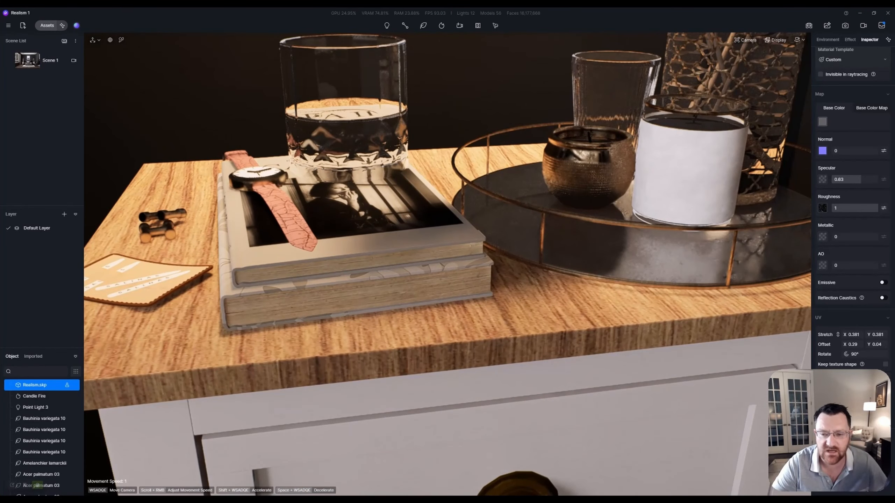
key("a")
key("s")
- Look over the nightstand by the window, the plaid throw and the checkered bench at the foot of the bed
right_click_drag(447, 264, 300, 243)
key("s")
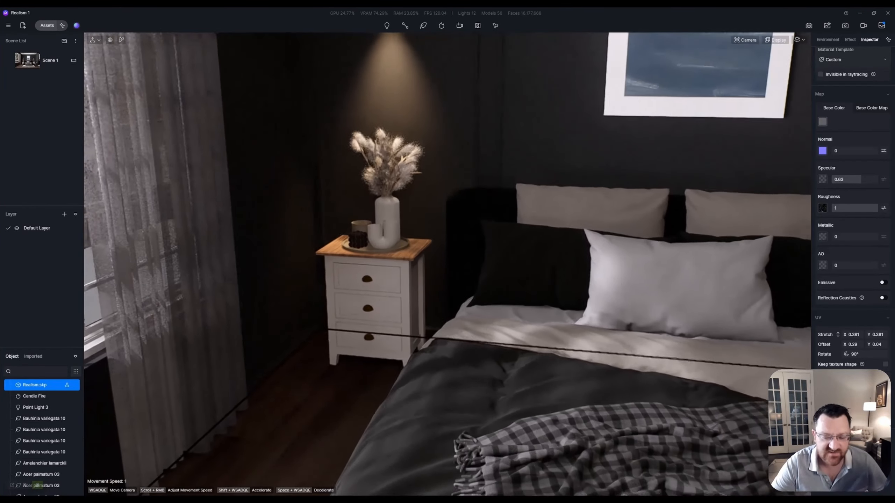
right_click_drag(448, 264, 450, 353)
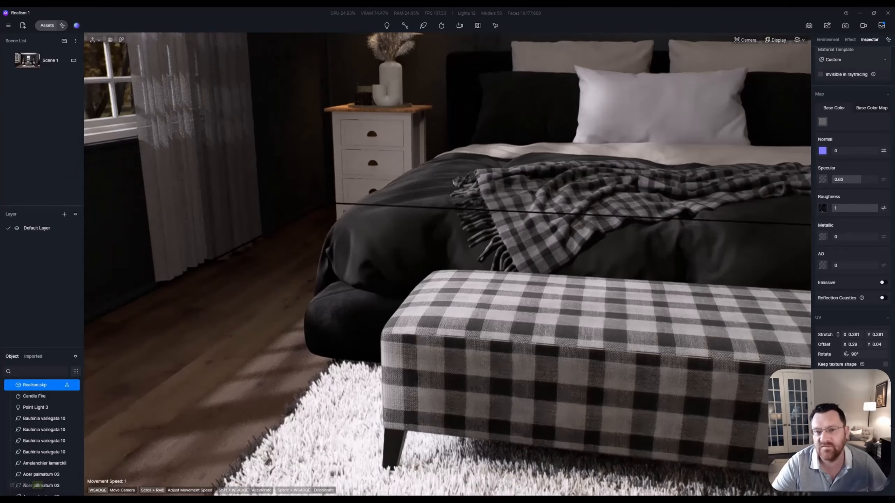
key("d")
right_click_drag(447, 264, 596, 270)
- Select the folded clothes on the checkered bench and examine their fabric detail from several angles
key("w")
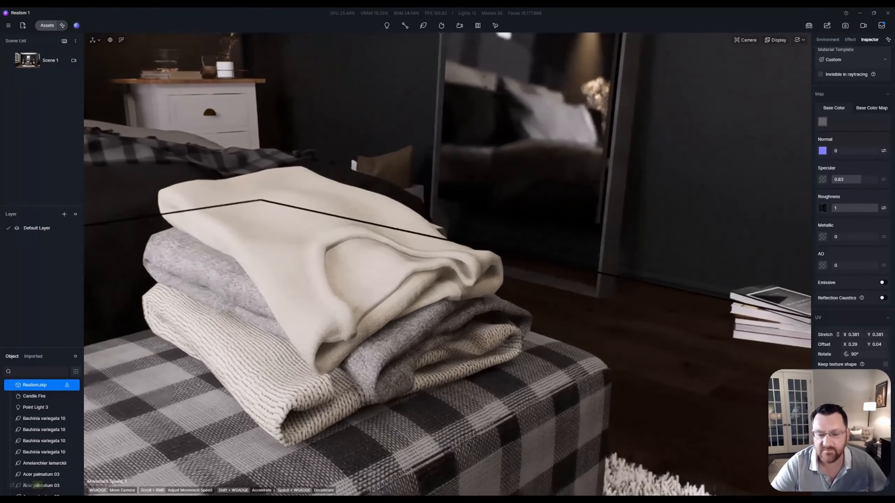
key("s")
key("a")
key("a")
key("w")
left_click(522, 275)
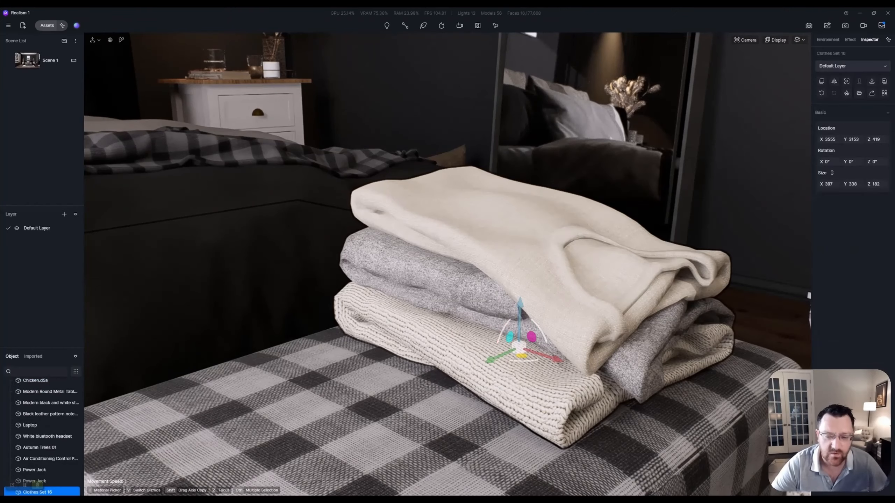
key("s")
key("d")
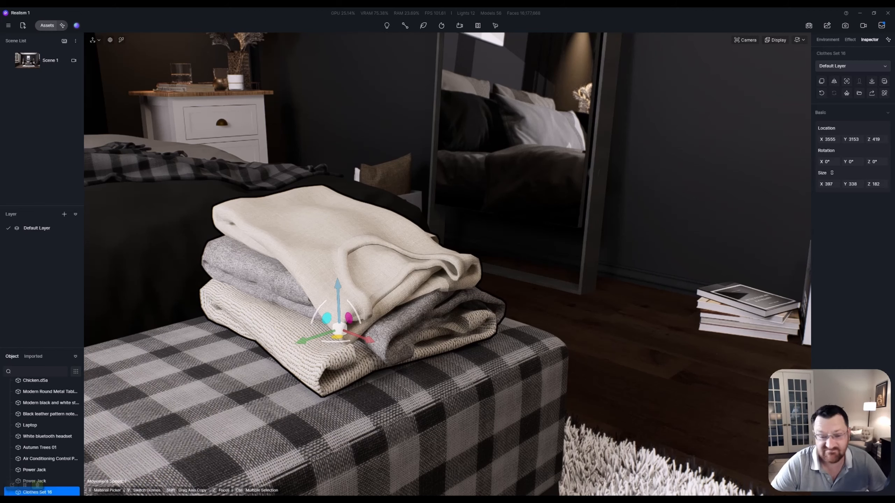
right_click_drag(521, 275, 405, 239)
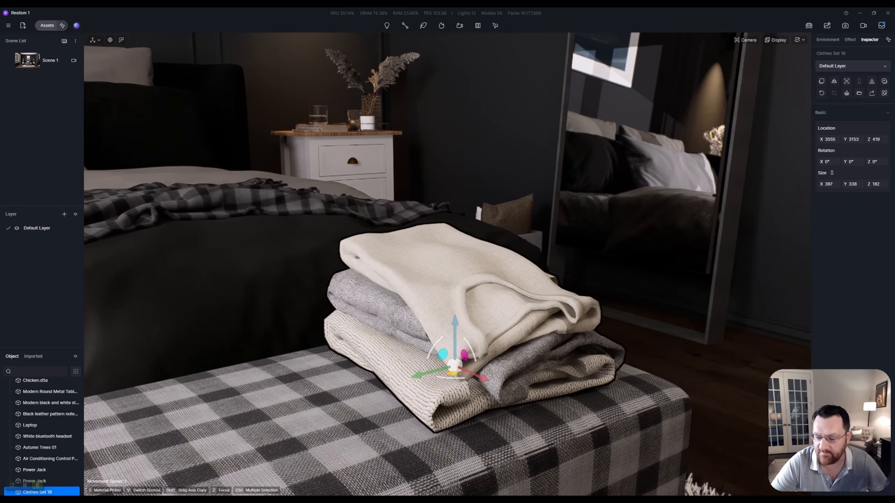
- Move across the room to the tufted armchair and examine its upholstery and the fabric on its seat
key("s")
key("a")
right_click_drag(406, 239, 662, 218)
key("w")
key("w")
key("d")
key("w")
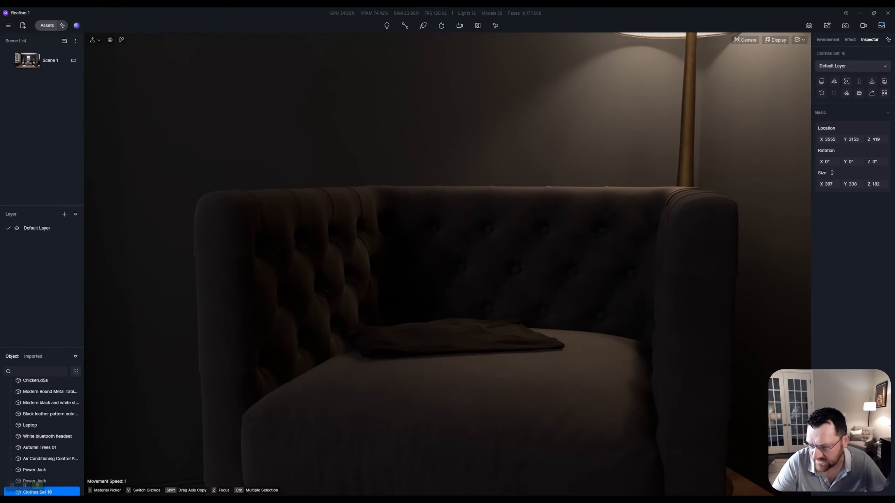
key("s")
- Examine the baseboard, dark wall panelling, window sill and curtain along the window wall, and return to the Scene 1 view
key("w")
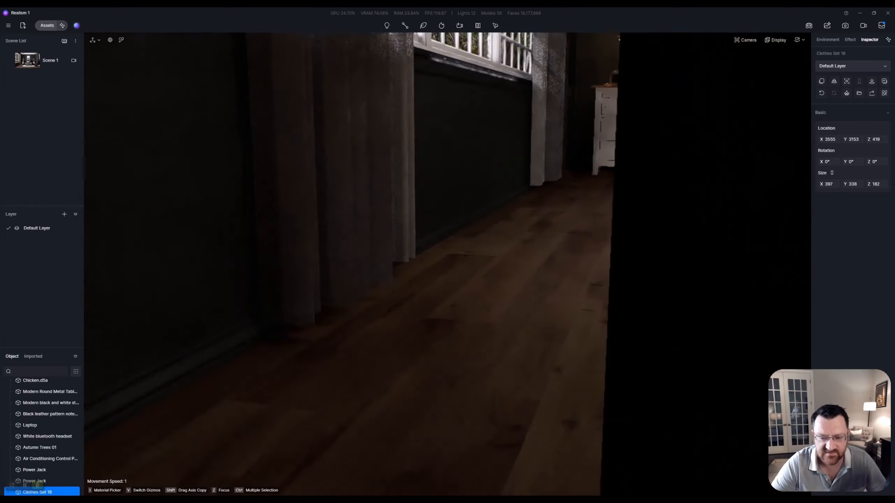
key("w")
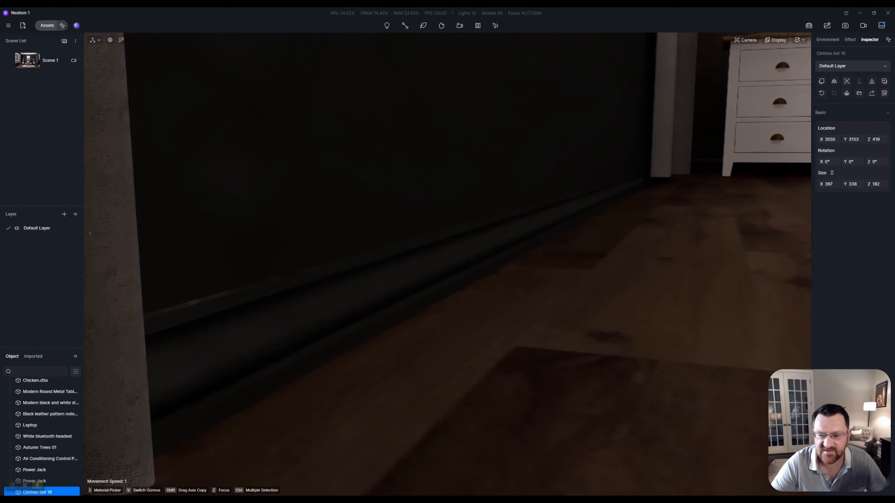
key("e")
key("e")
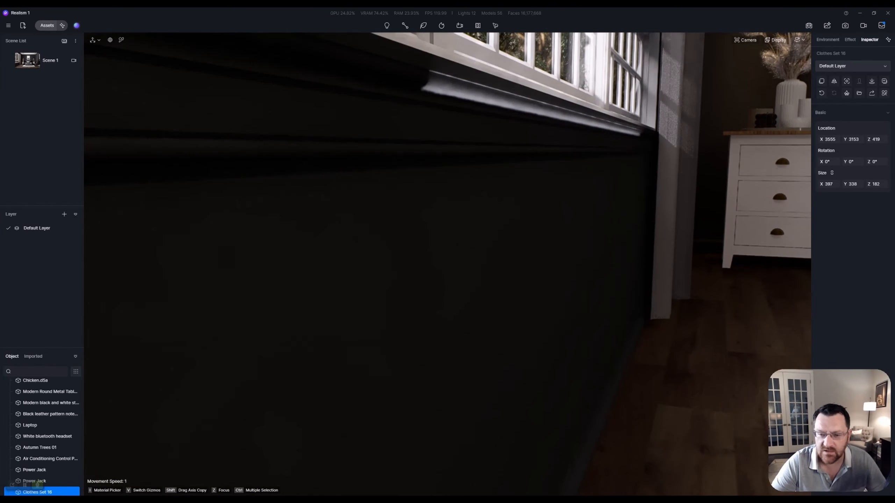
key("s")
key("d")
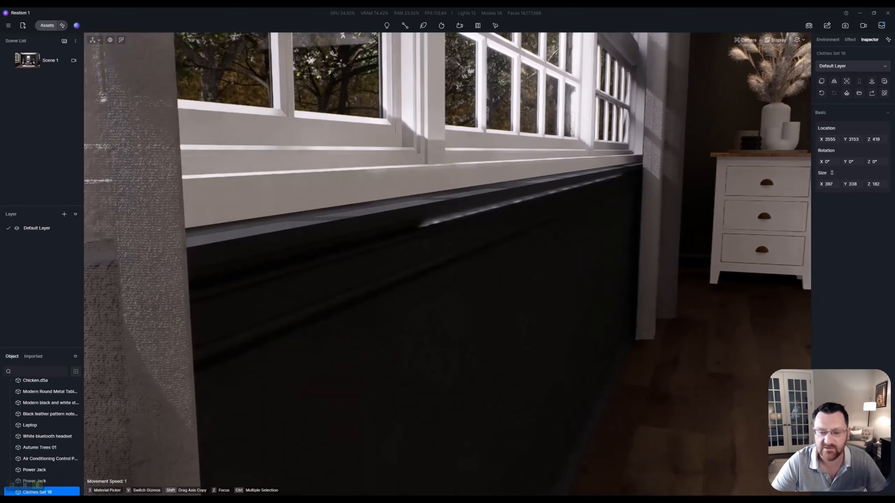
key("s")
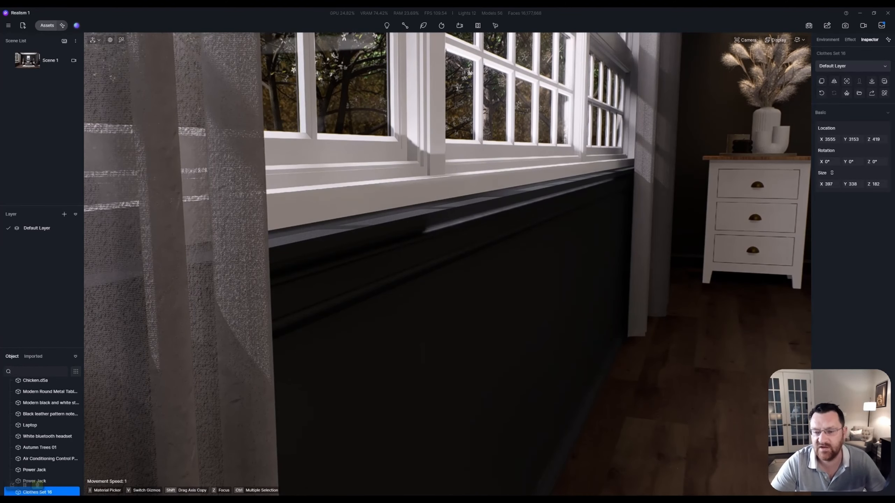
key("d")
key("s")
key("z")
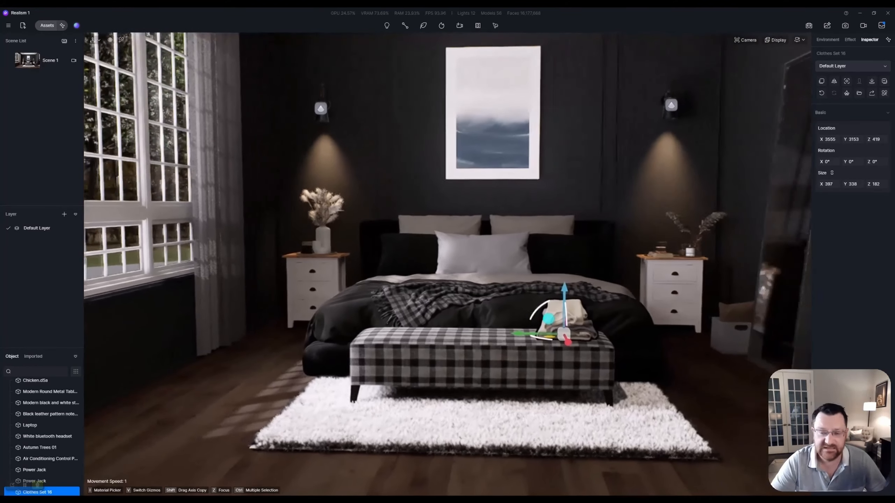
left_click(44, 60)
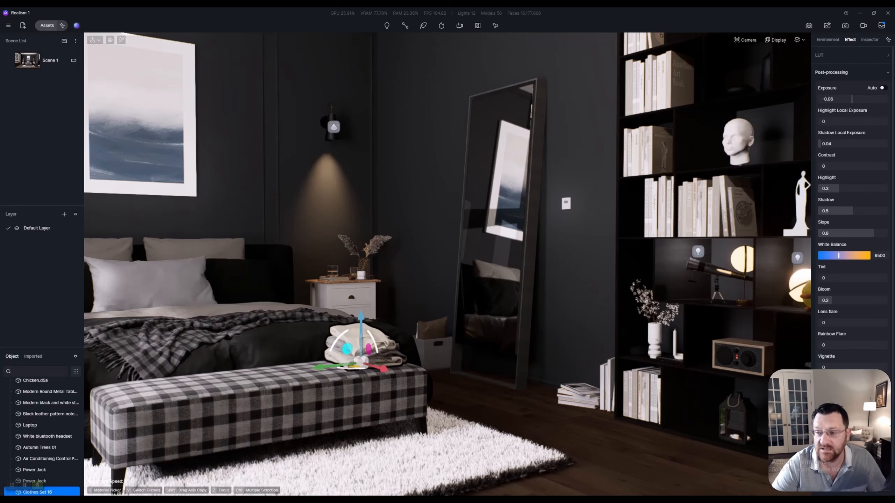
- Reduce the exaggerated chromatic aberration in the post-processing effects to 0.1
left_click(833, 73)
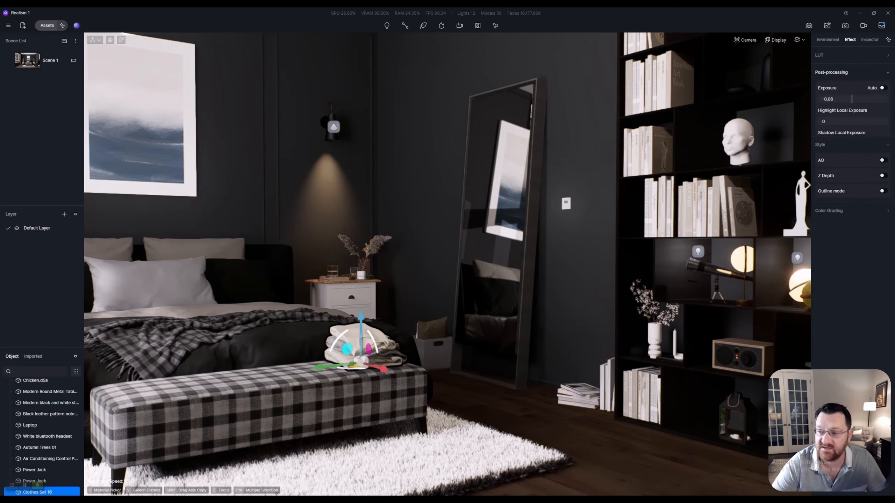
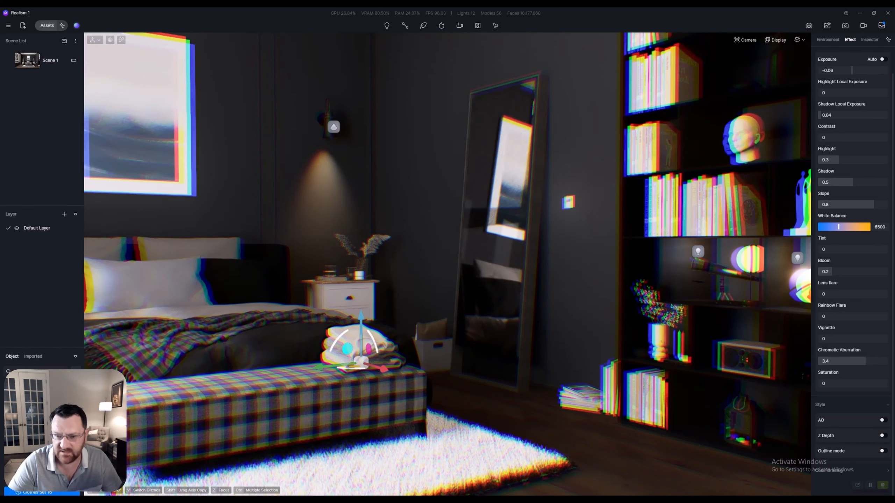
left_click_drag(865, 362, 824, 361)
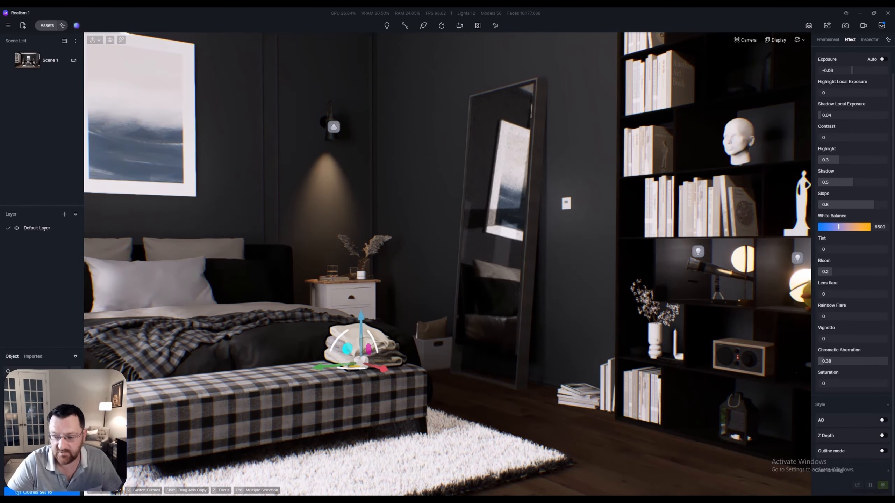
left_click(826, 361)
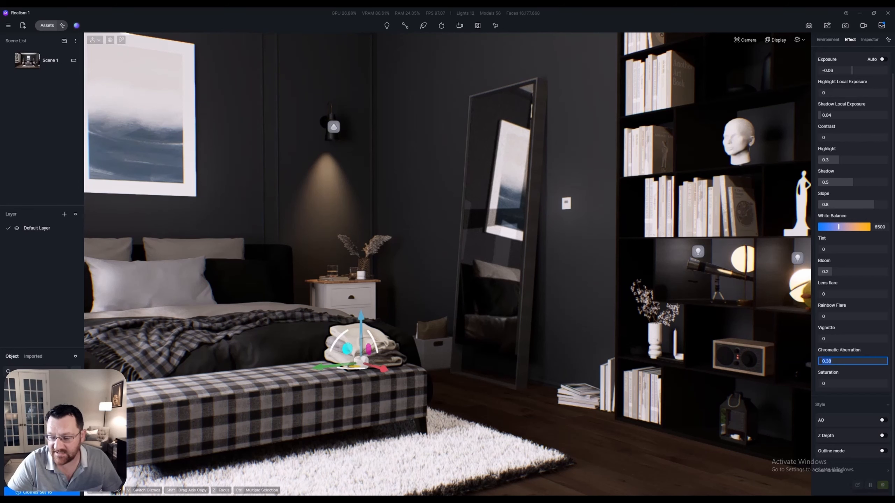
type("0")
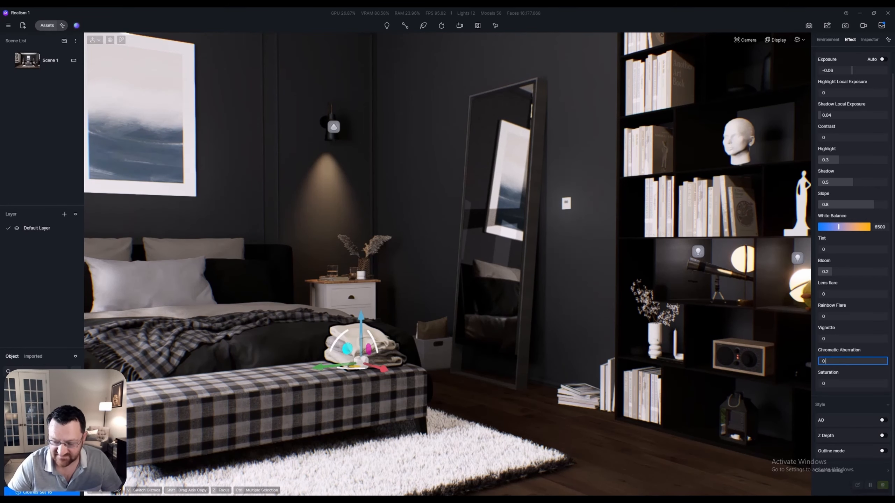
key("Return")
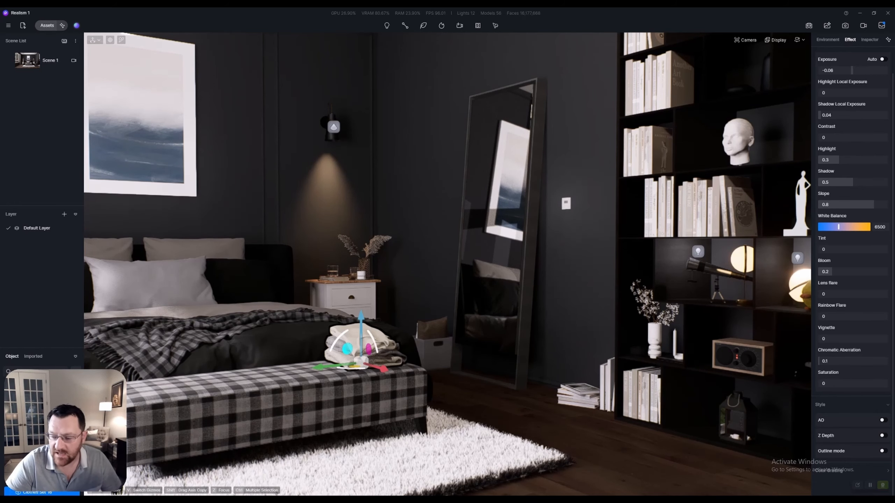
- Turn on ambient occlusion in the style effects and overlay it on the full-colour preview
left_click(883, 420)
scroll(853, 420, "down", 2)
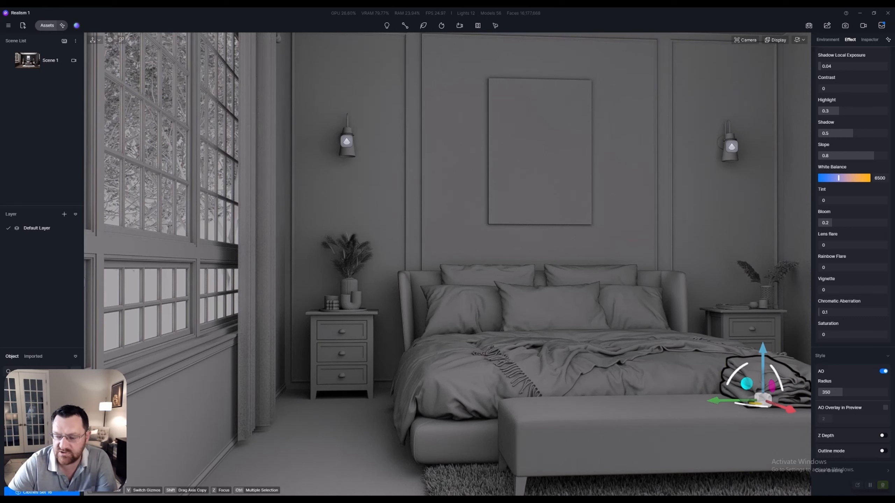
left_click(883, 372)
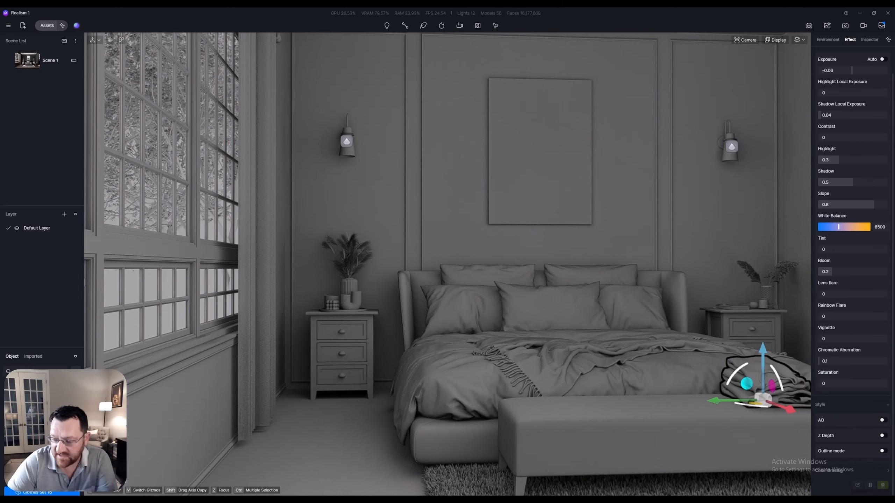
left_click(883, 420)
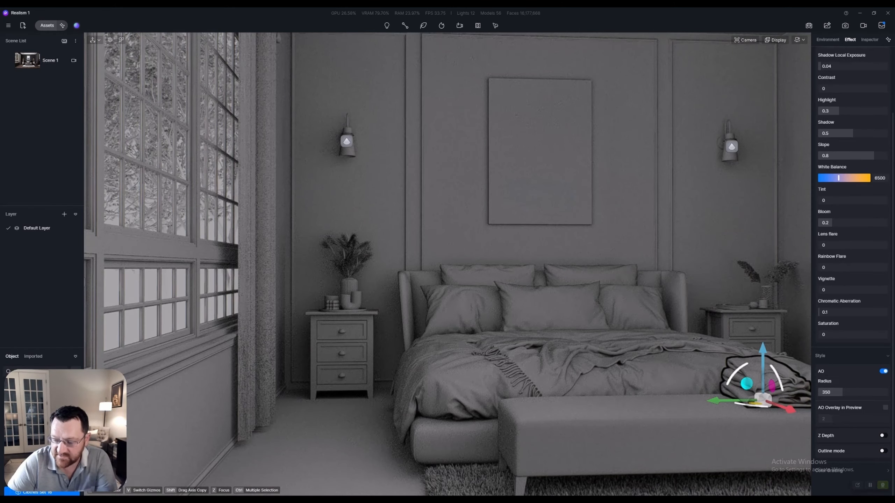
left_click(885, 408)
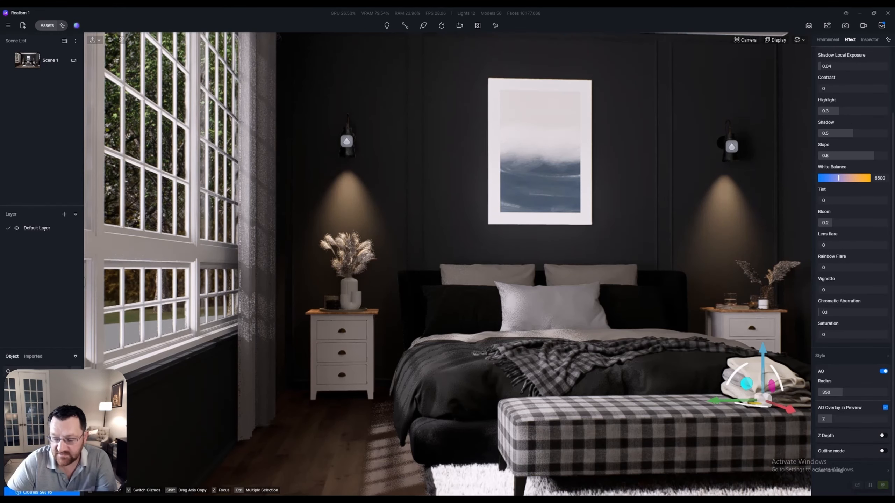
- Set the ambient occlusion radius to about 226 and strengthen its overlay in the preview
mouse_move(843, 392)
left_mouse_down()
mouse_move(818, 392)
mouse_move(861, 393)
mouse_move(818, 392)
mouse_move(829, 392)
left_mouse_up()
left_click(885, 408)
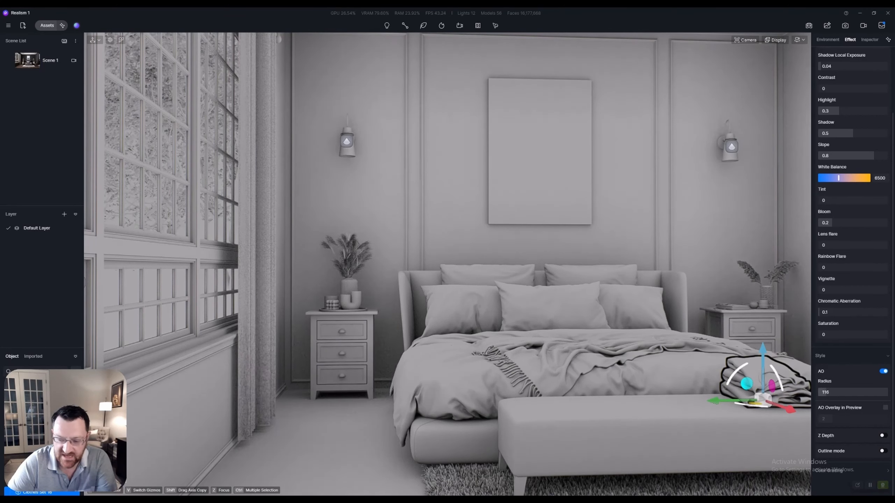
left_click_drag(830, 392, 833, 392)
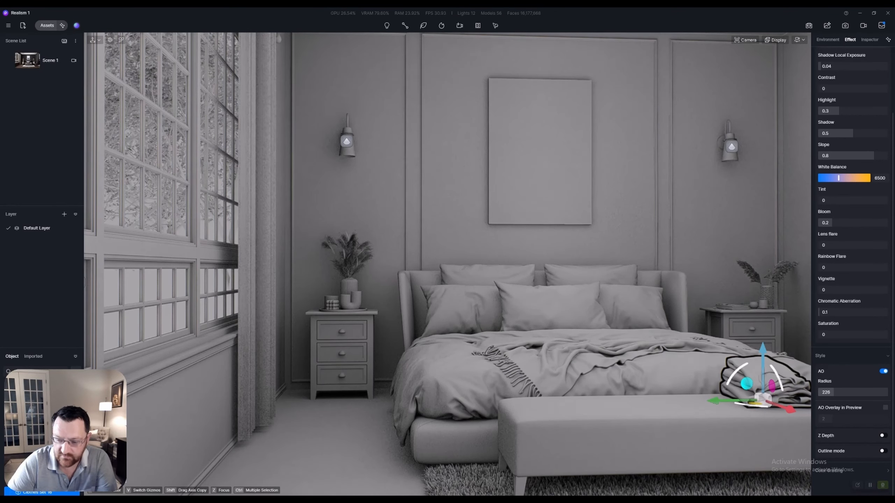
left_click(885, 408)
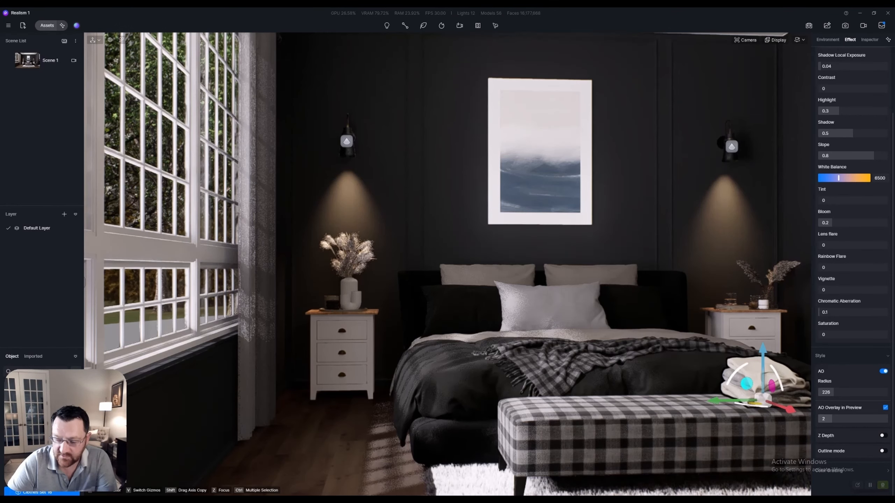
mouse_move(832, 418)
left_mouse_down()
mouse_move(888, 419)
mouse_move(818, 419)
mouse_move(849, 419)
left_mouse_up()
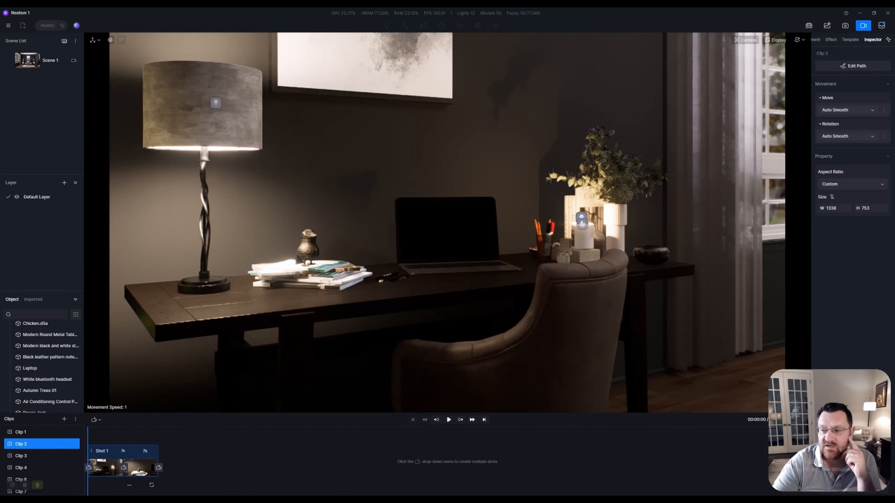
- Try a 60 mm focal length on Clip 2's desk view and reload the clip's saved camera
left_click(745, 40)
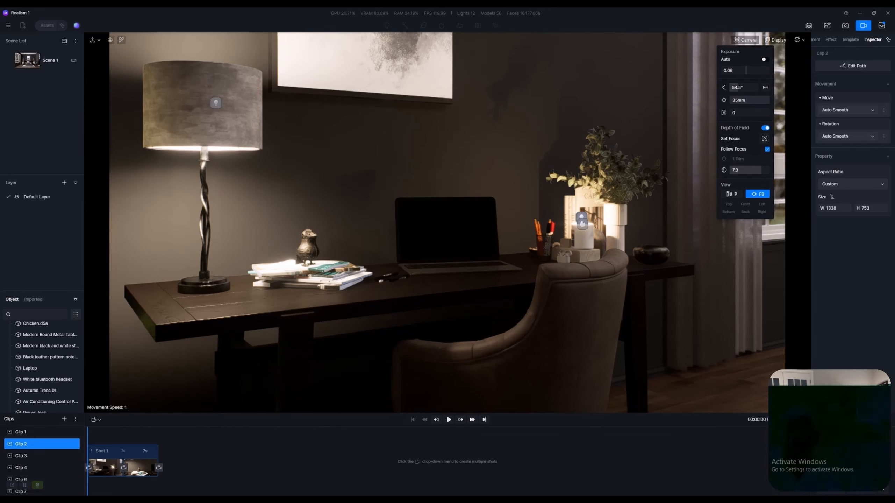
mouse_move(750, 100)
left_mouse_down()
mouse_move(737, 100)
mouse_move(757, 100)
left_mouse_up()
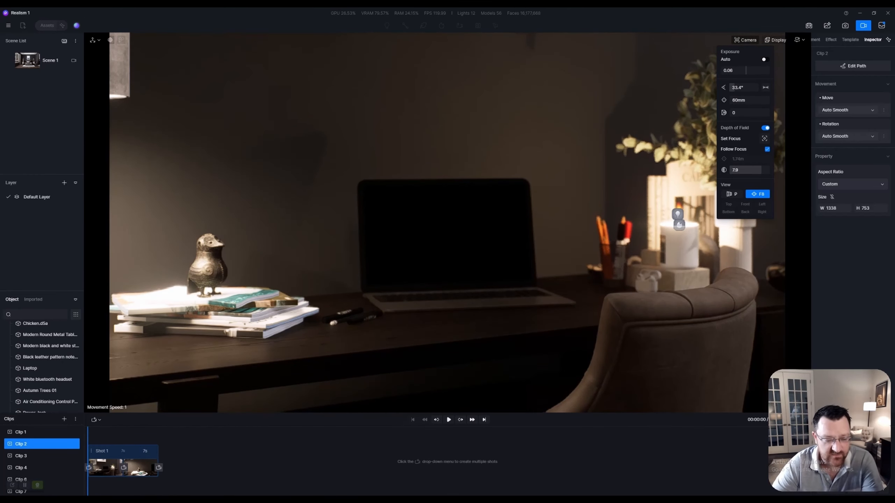
left_click(31, 456)
left_click(32, 445)
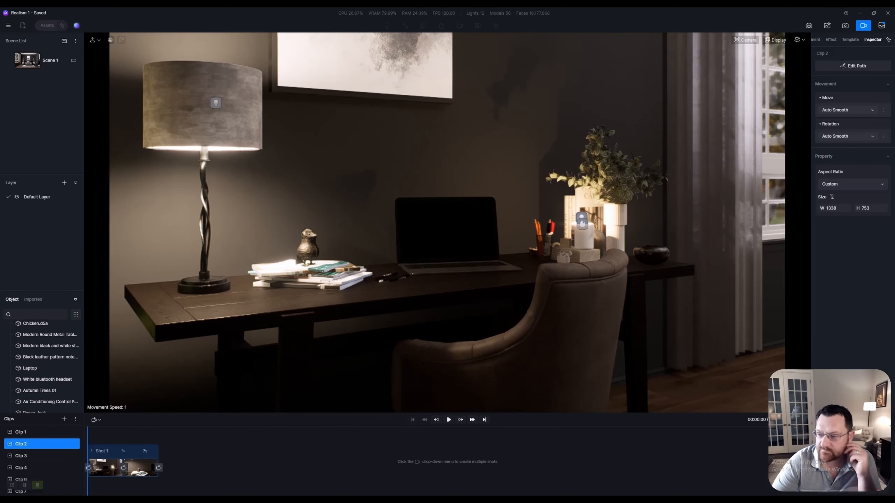
- Check Clip 2's movement easing options and set its aspect ratio to 16:9
left_click(846, 110)
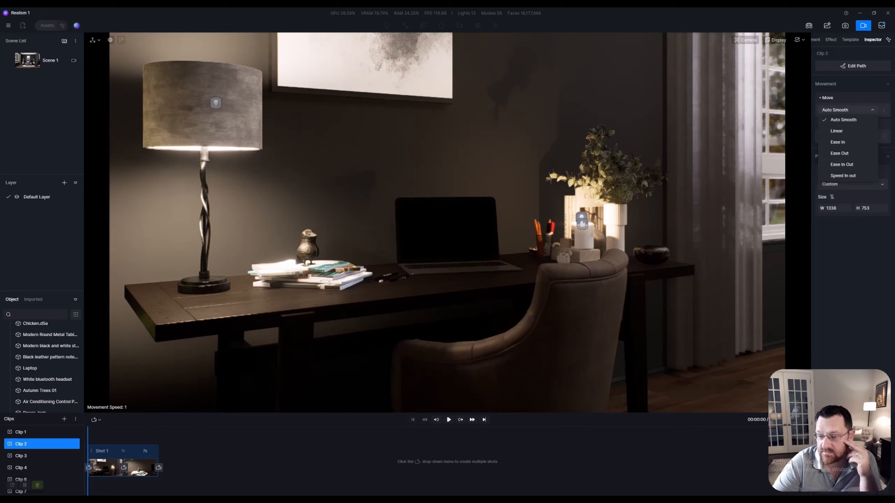
left_click(846, 184)
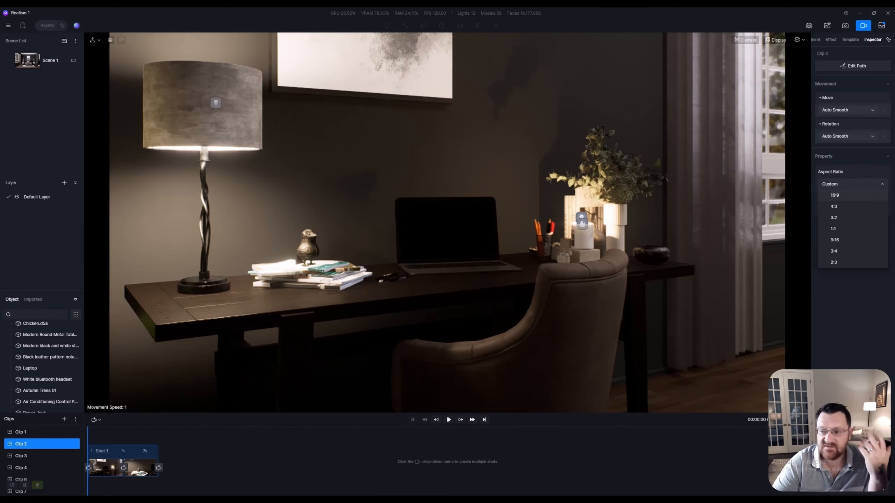
left_click(835, 195)
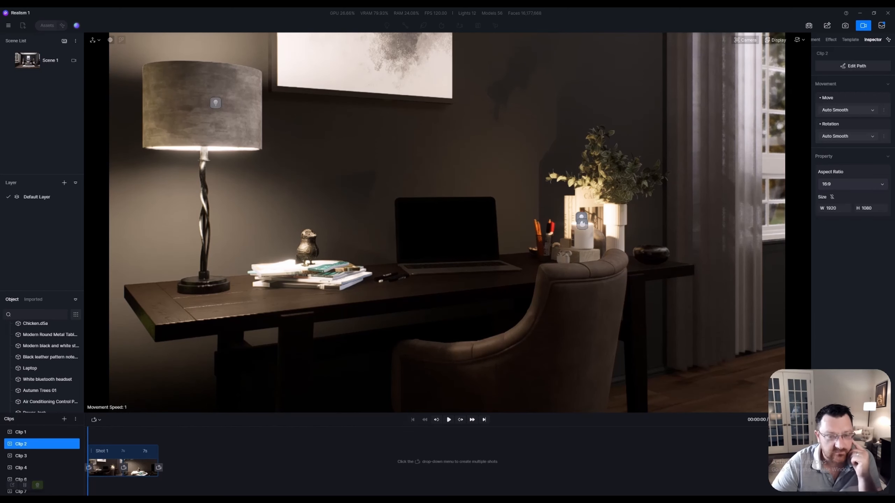
- Look through the camera setups of Clips 1, 3 and 4
left_click(38, 432)
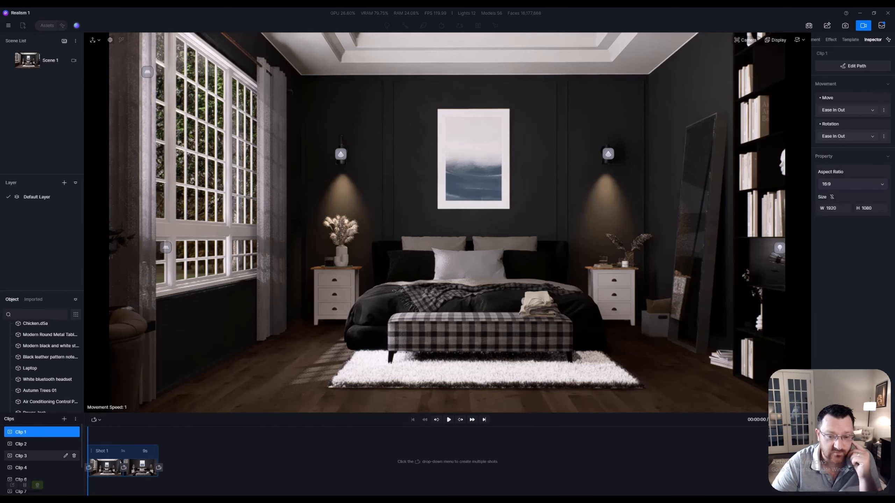
left_click(38, 457)
left_click(38, 467)
scroll(38, 467, "down", 2)
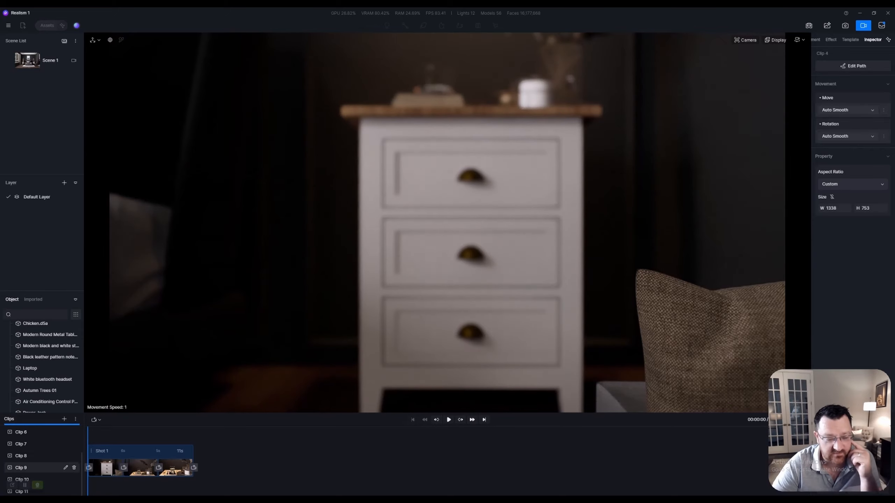
- Play Clips 8, 9, 10 and 11 one after another to review their camera moves and depth of field
left_click(37, 456)
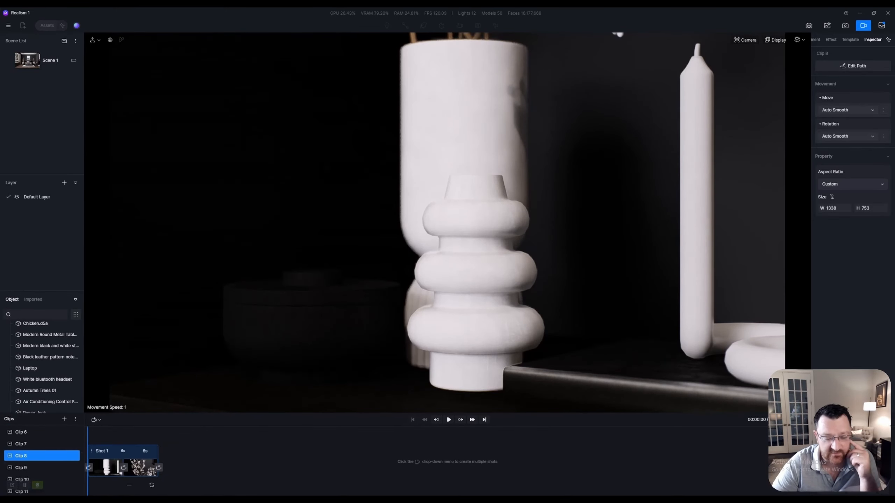
left_click(448, 419)
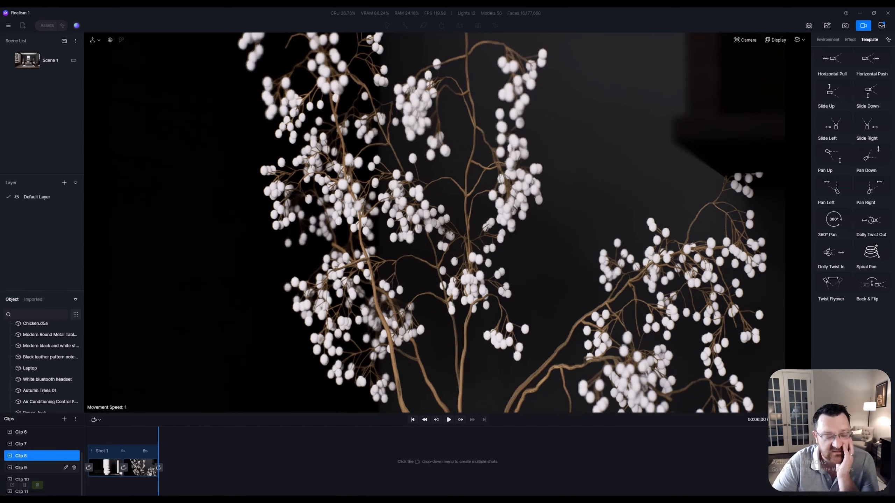
left_click(35, 468)
left_click(448, 419)
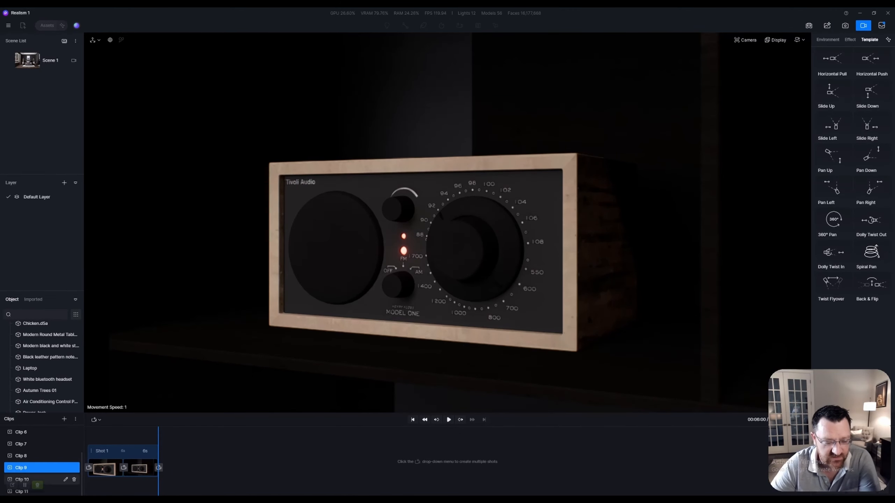
left_click(36, 479)
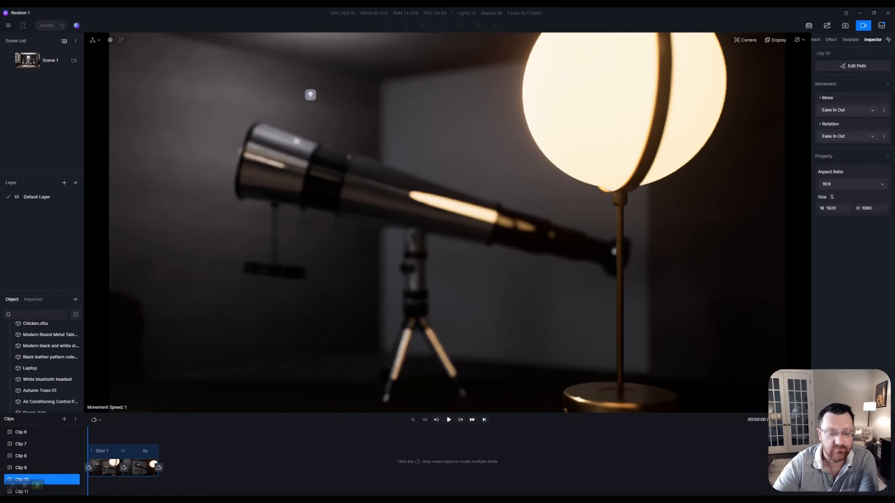
key("space")
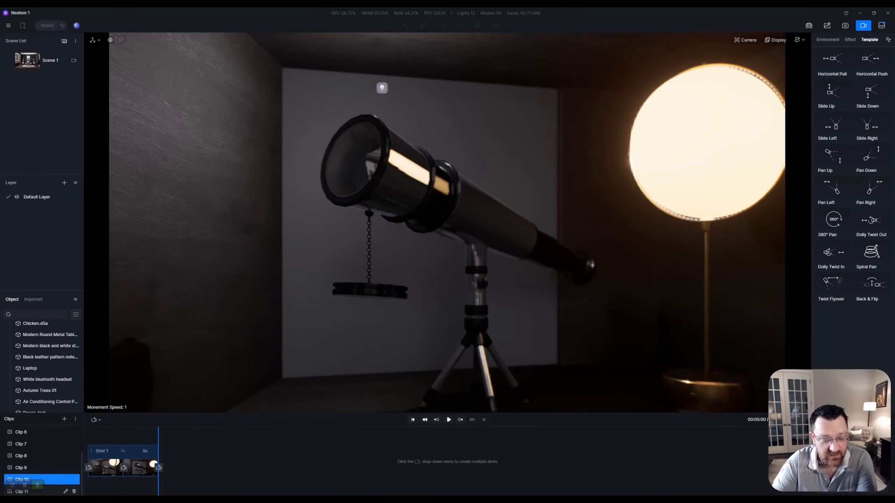
left_click(50, 491)
left_click(448, 419)
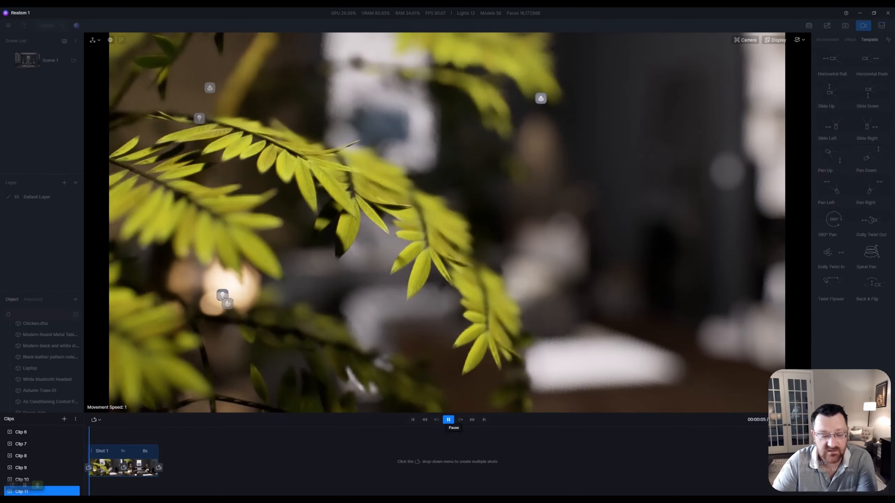